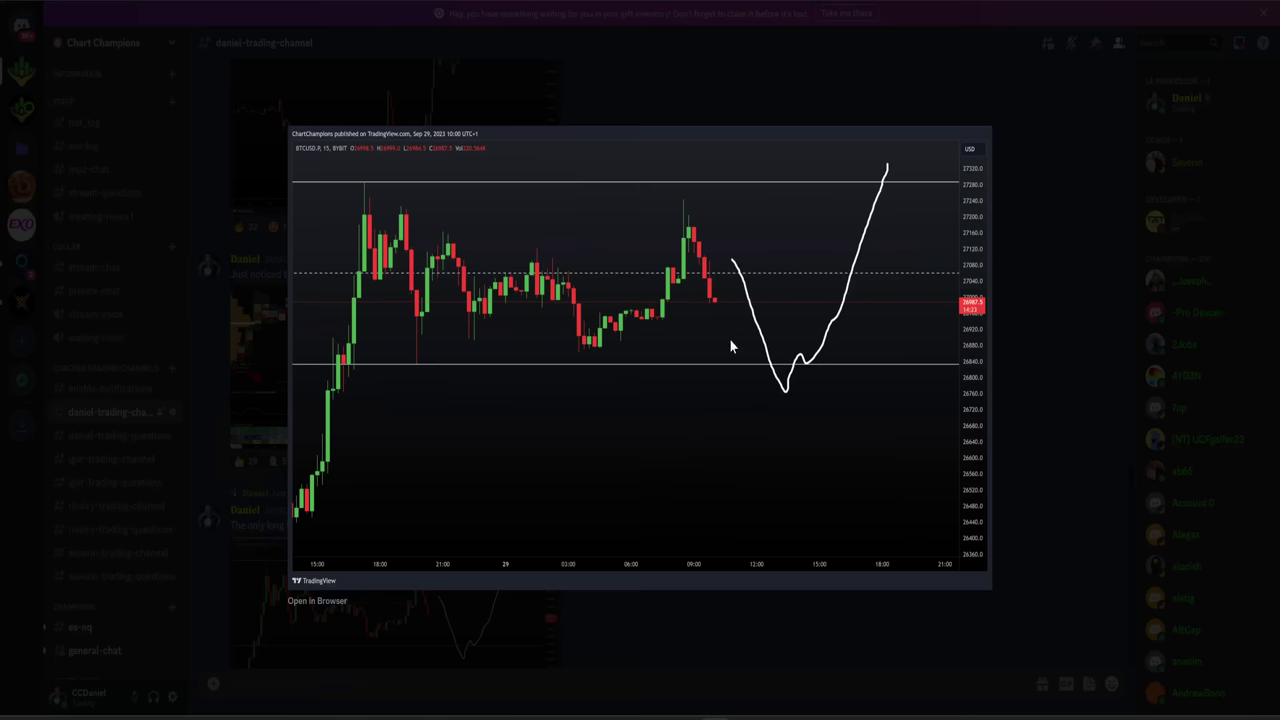
Close the current preview, view an earlier chart post, then enlarge the next chart image.
left_click(1058, 238)
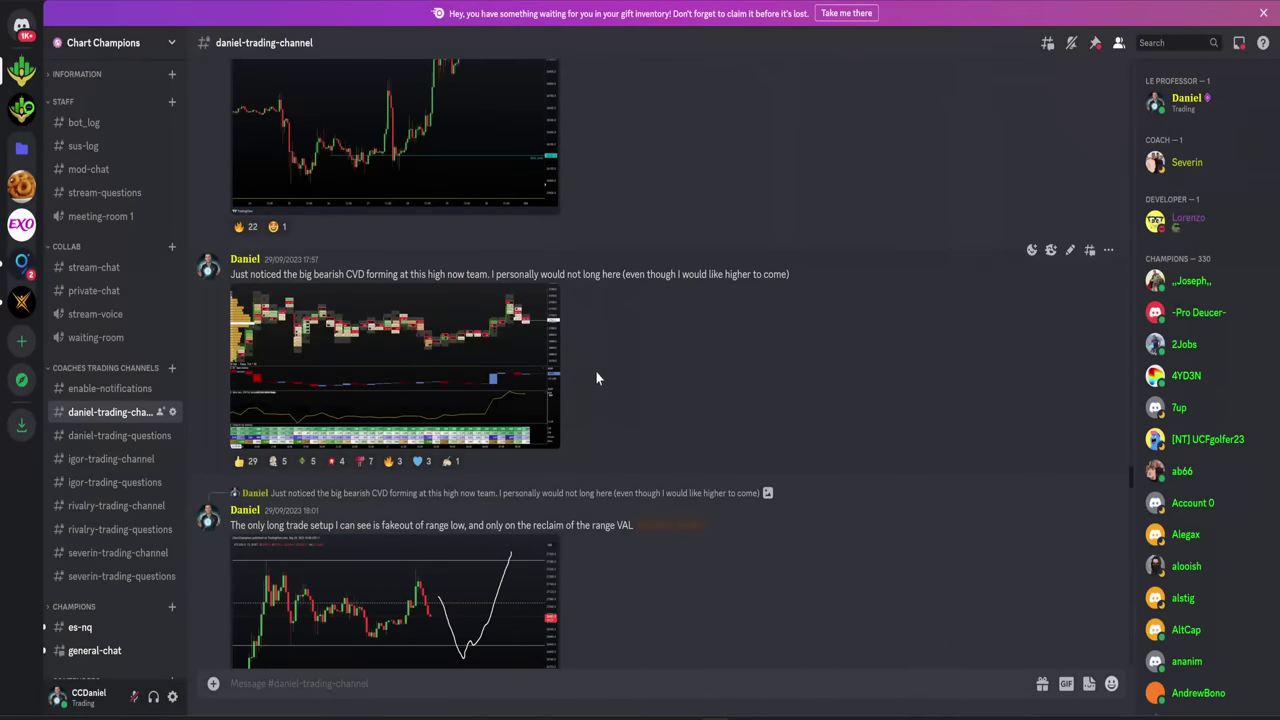
scroll(597, 377, "up", 2)
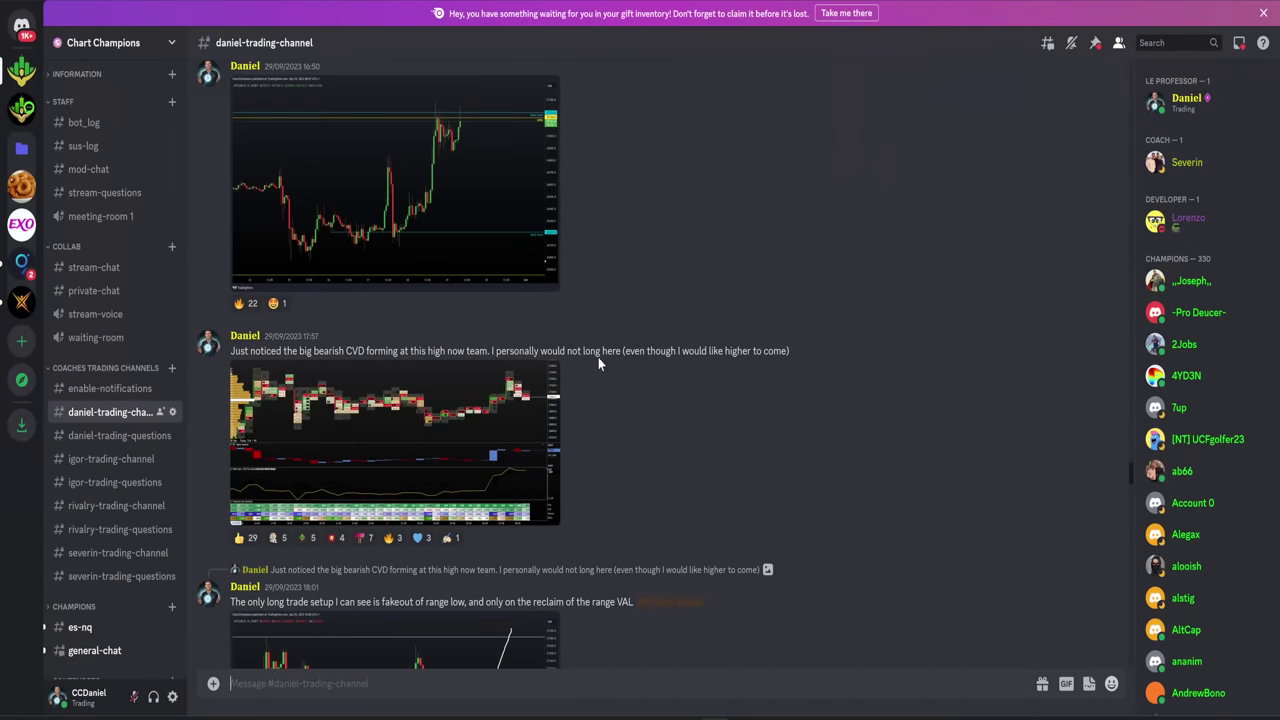
left_click(531, 177)
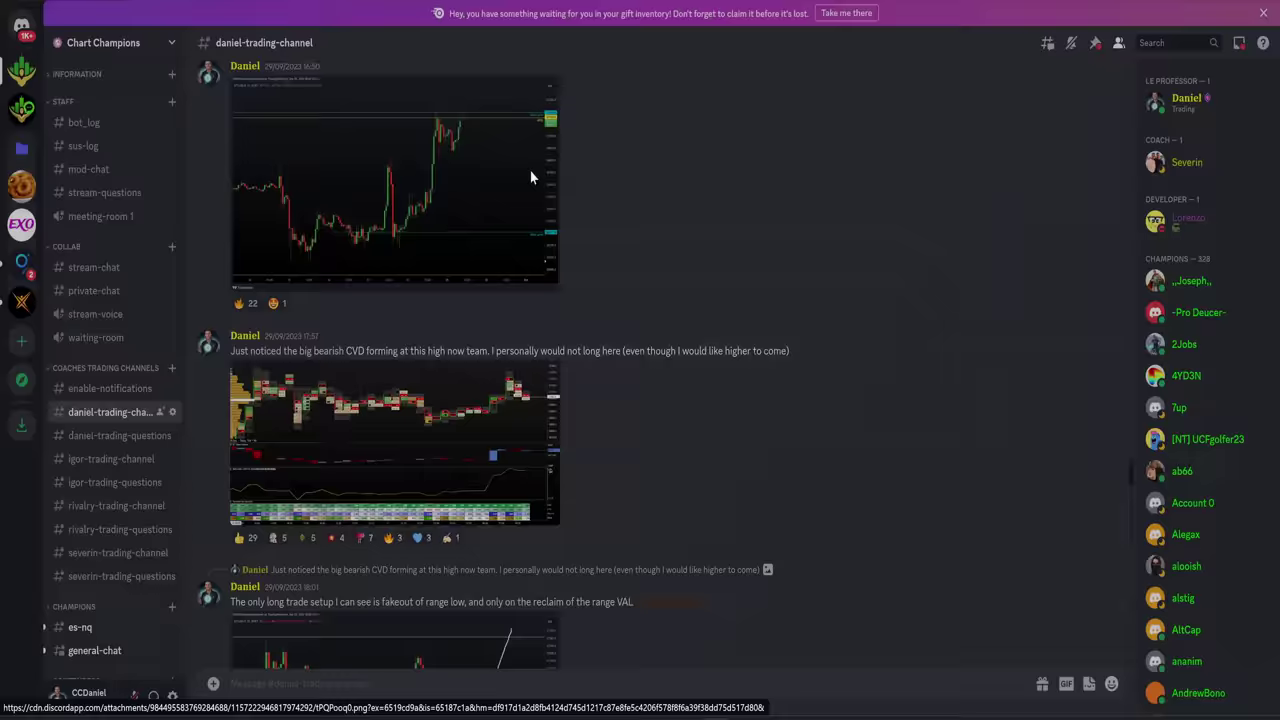
left_click(1074, 249)
scroll(573, 263, "down", 1)
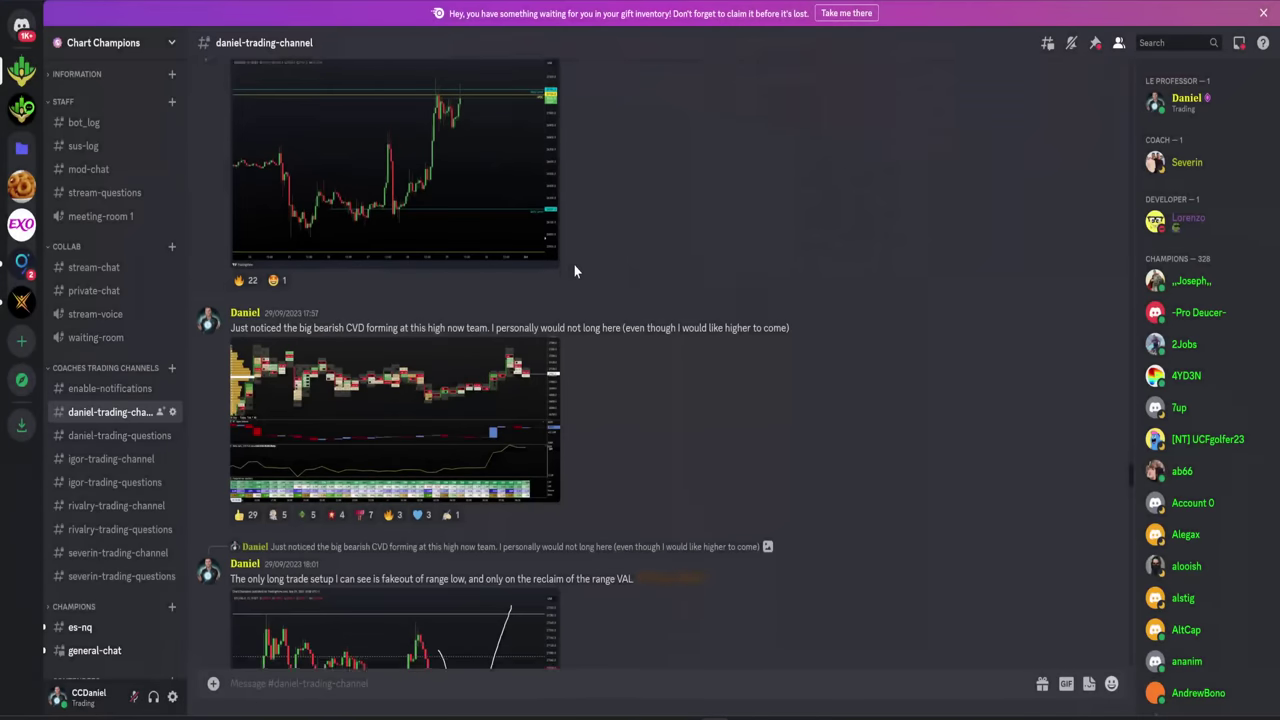
scroll(575, 270, "down", 2)
left_click(545, 520)
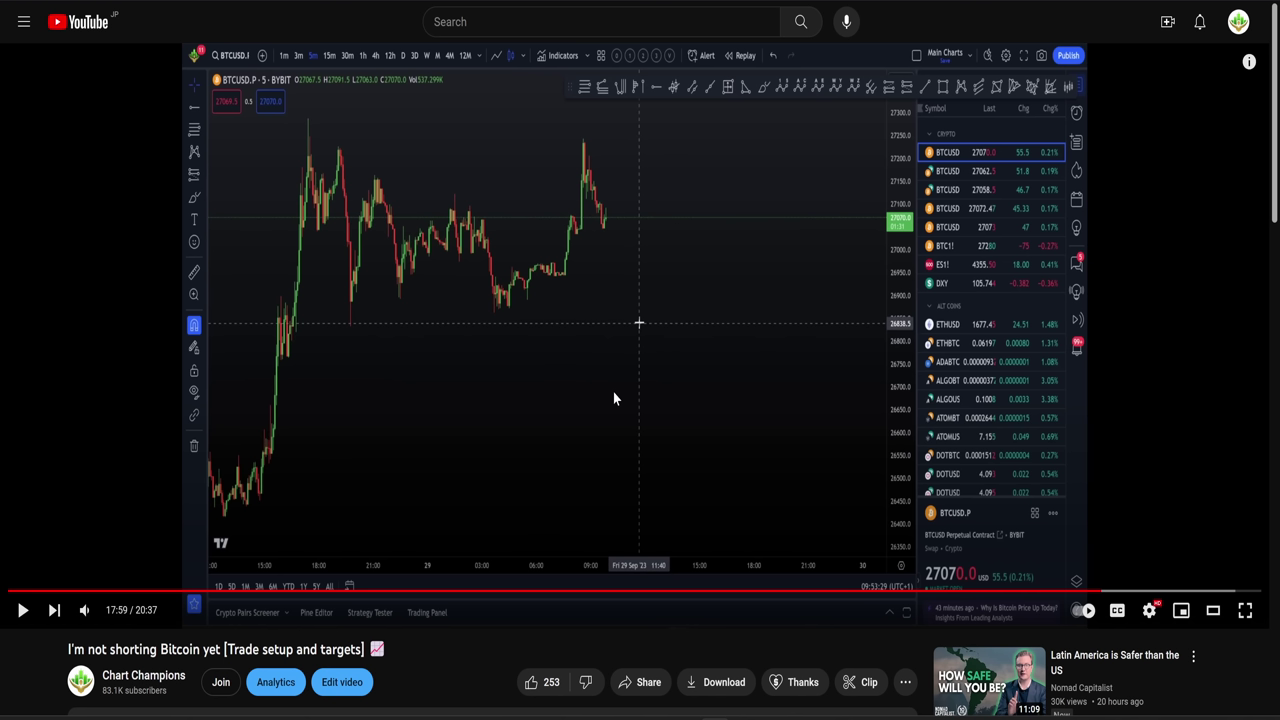
Resume the Bitcoin trade-setup video briefly and pause it at 18:09.
left_click(613, 392)
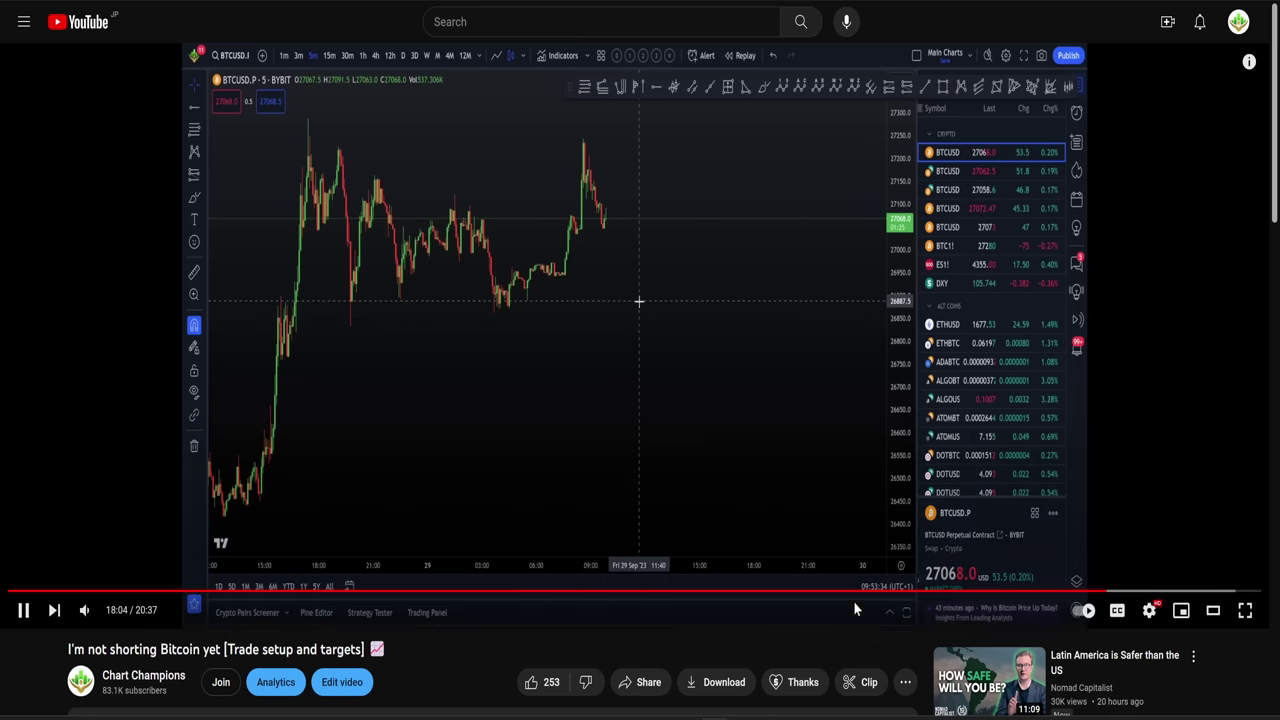
left_click(727, 463)
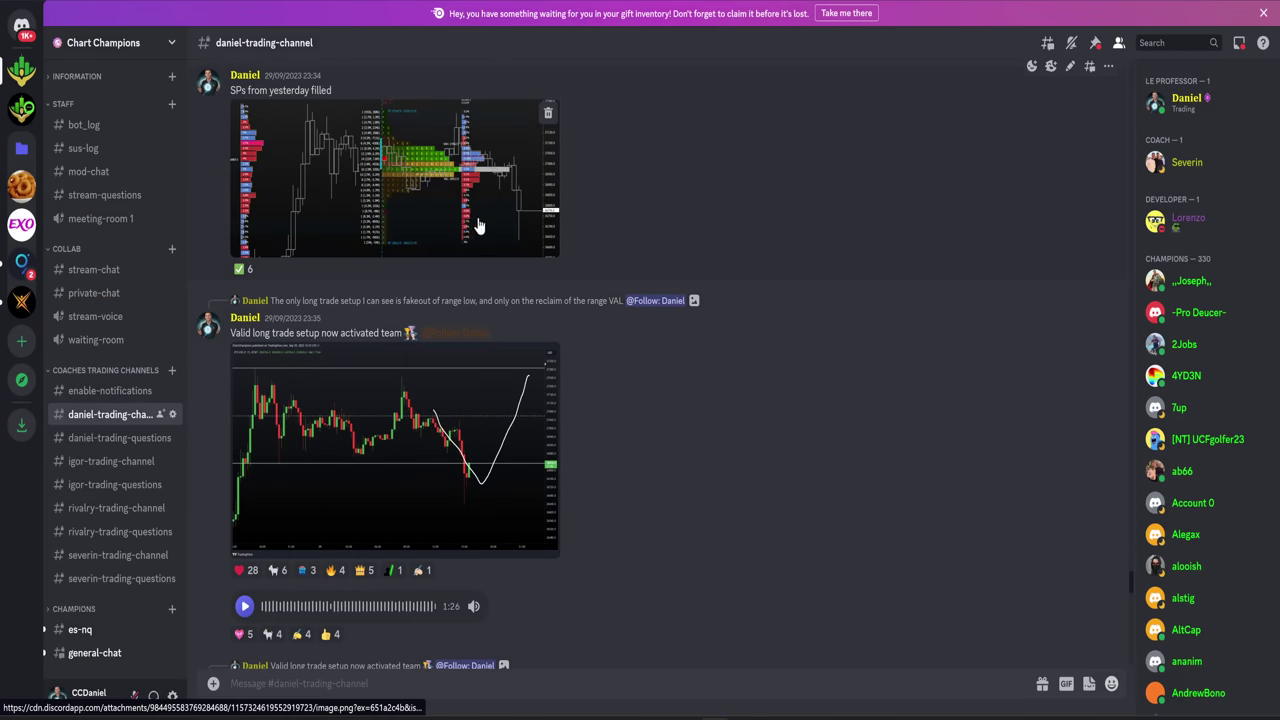
left_click(478, 226)
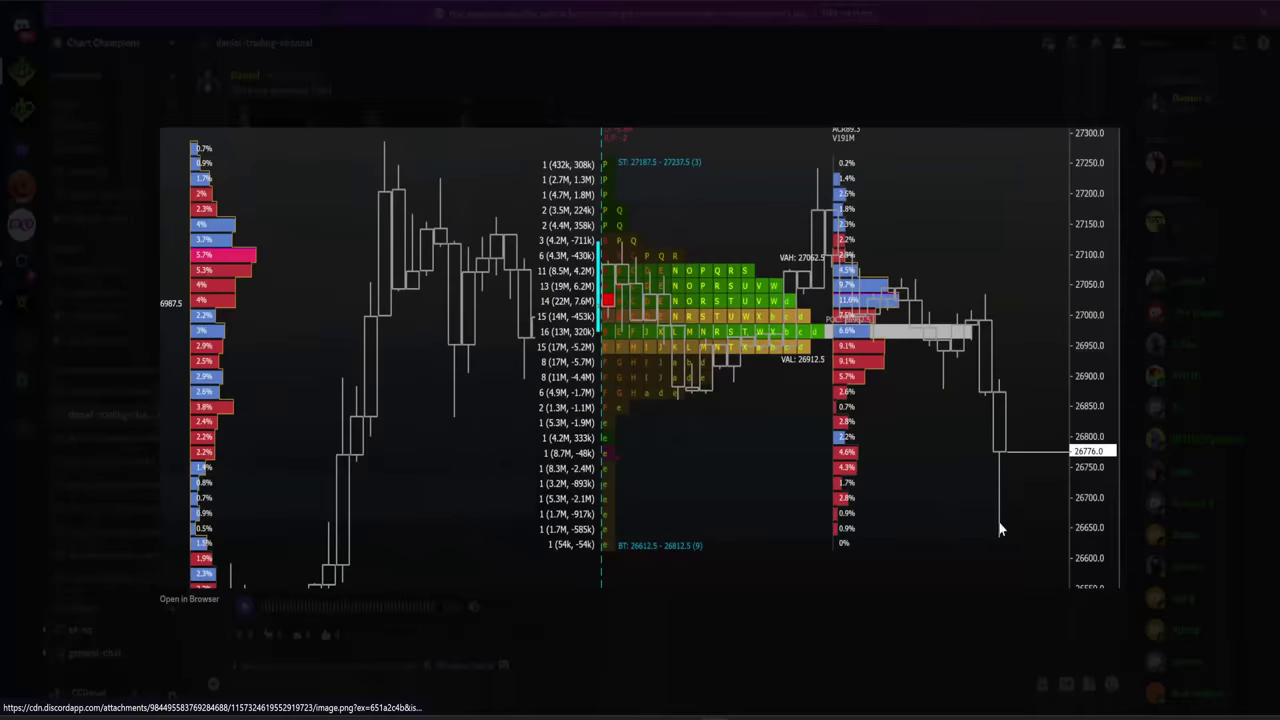
left_click(728, 665)
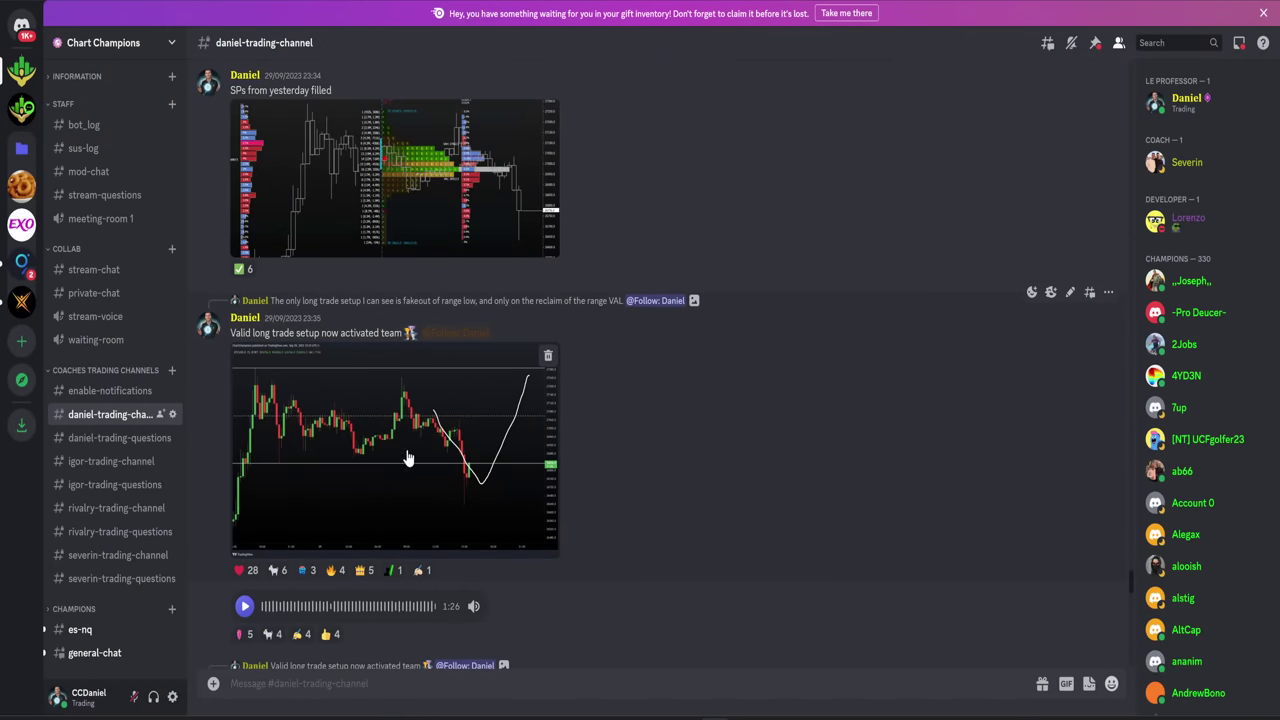
left_click(468, 463)
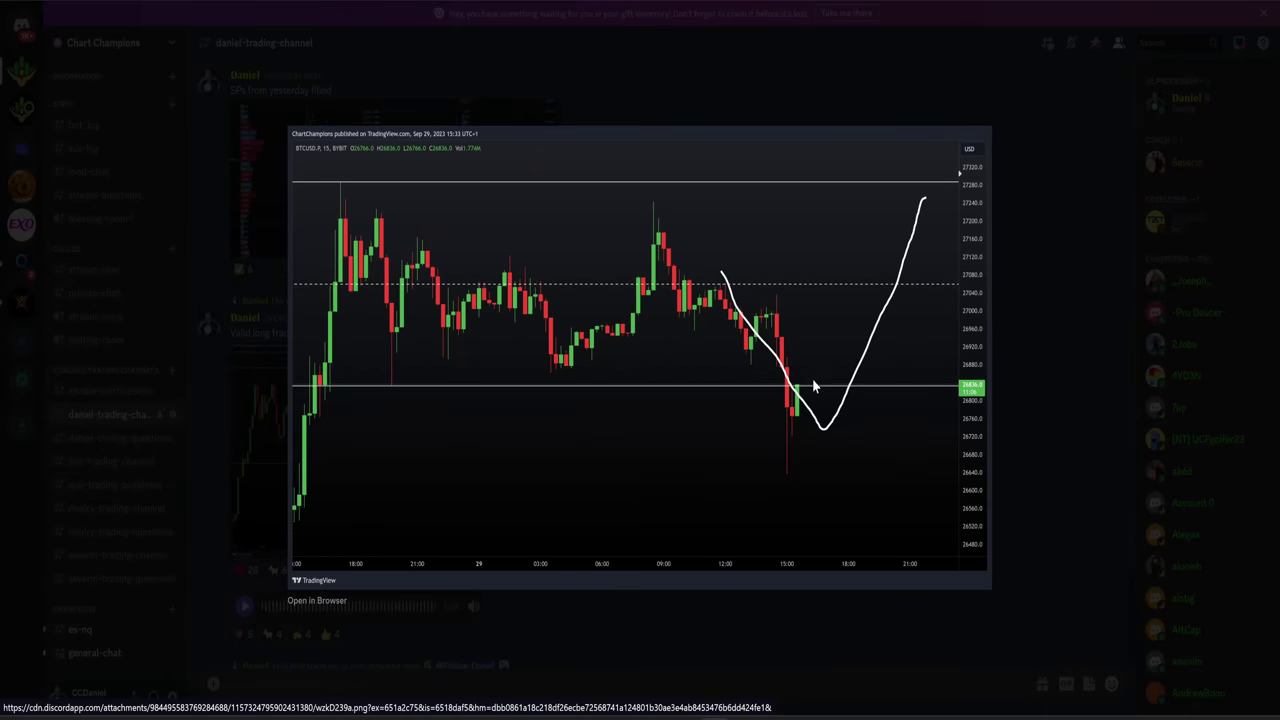
left_click(1040, 371)
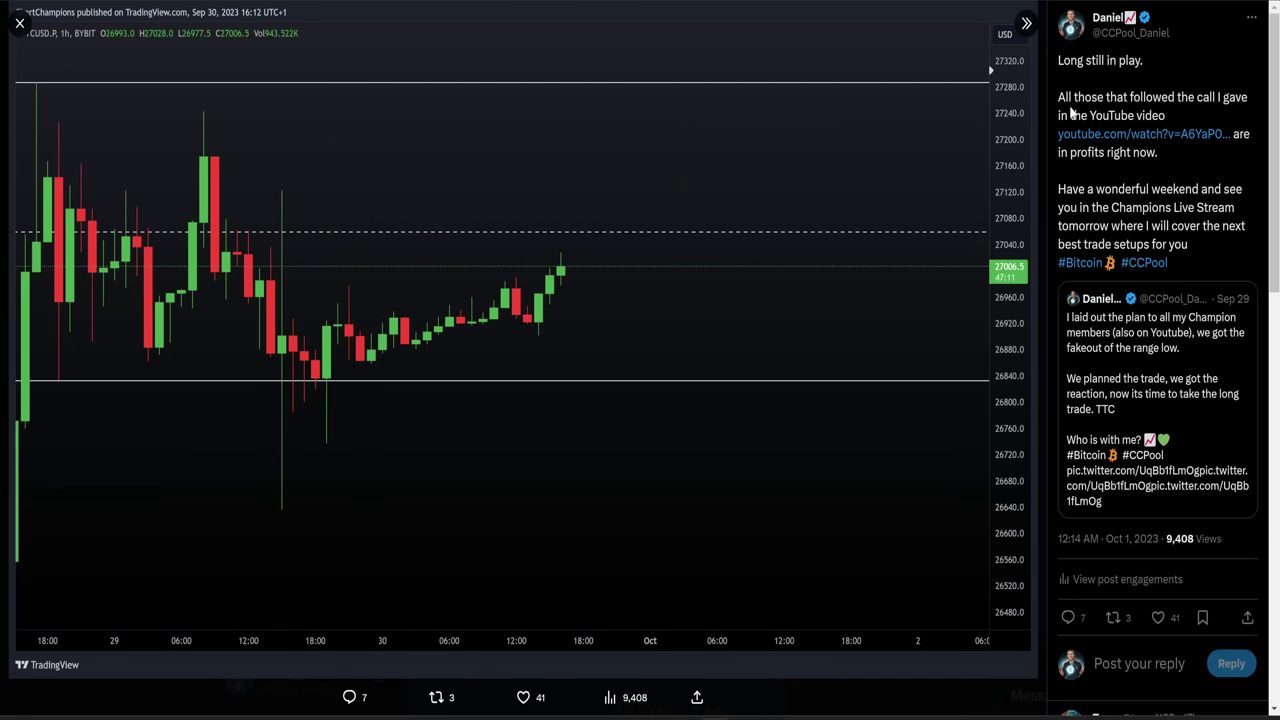
left_click_drag(1060, 97, 1168, 116)
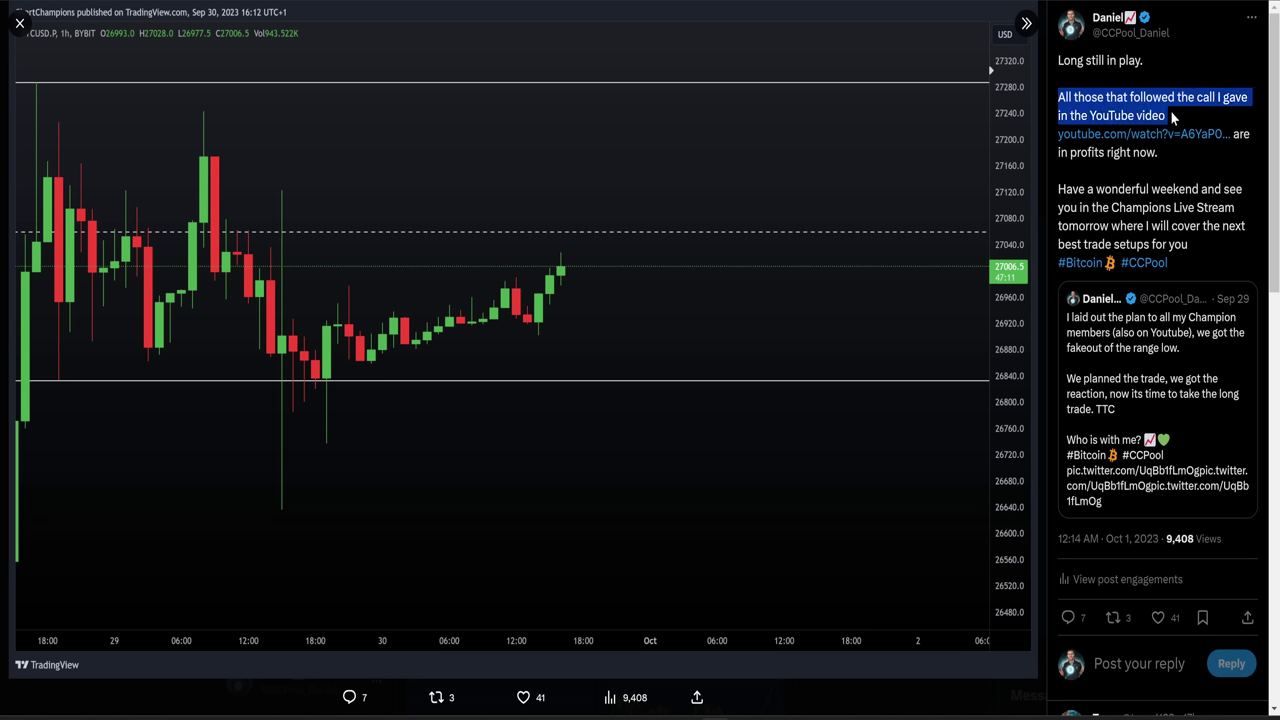
left_click(1125, 100)
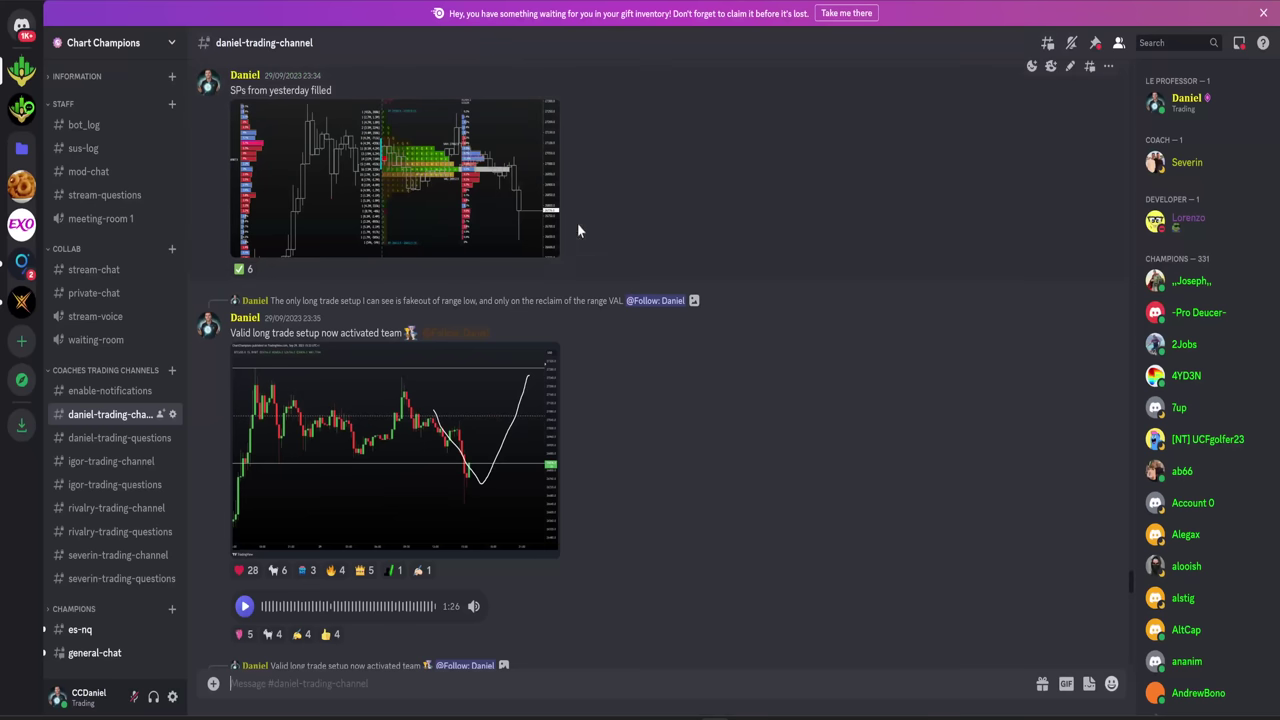
left_click(460, 470)
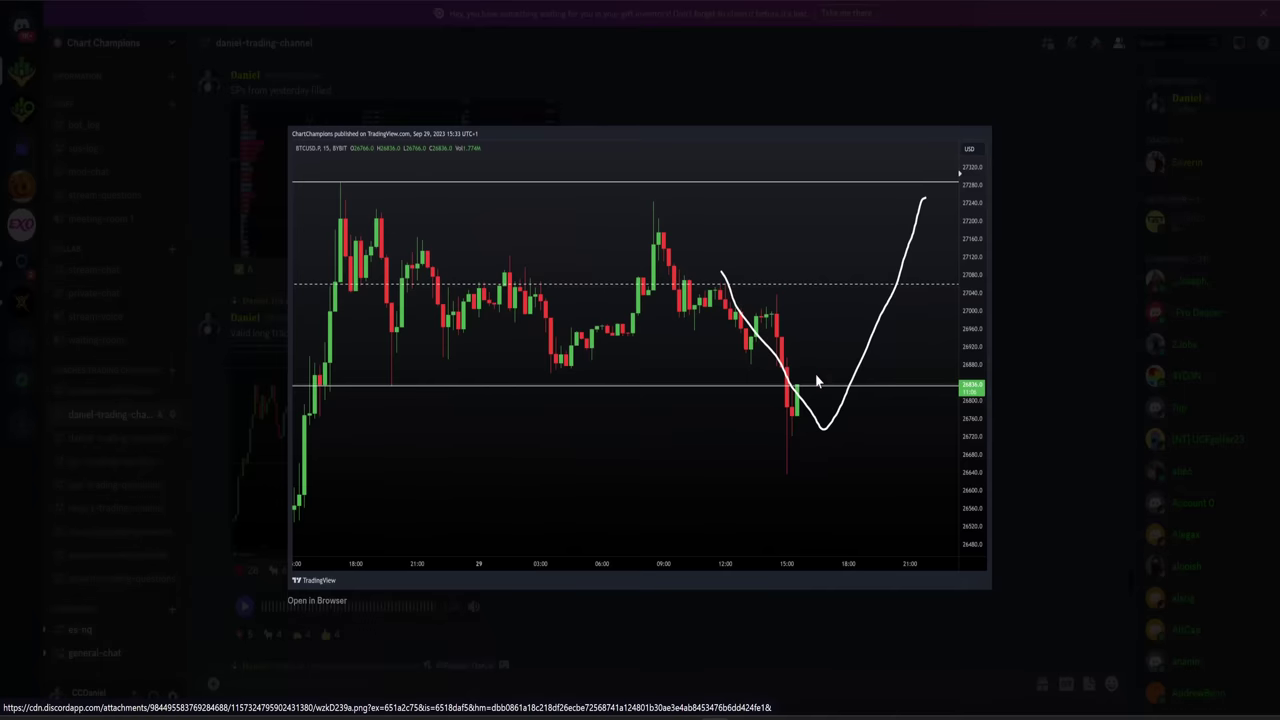
left_click(1023, 380)
scroll(695, 448, "down", 2)
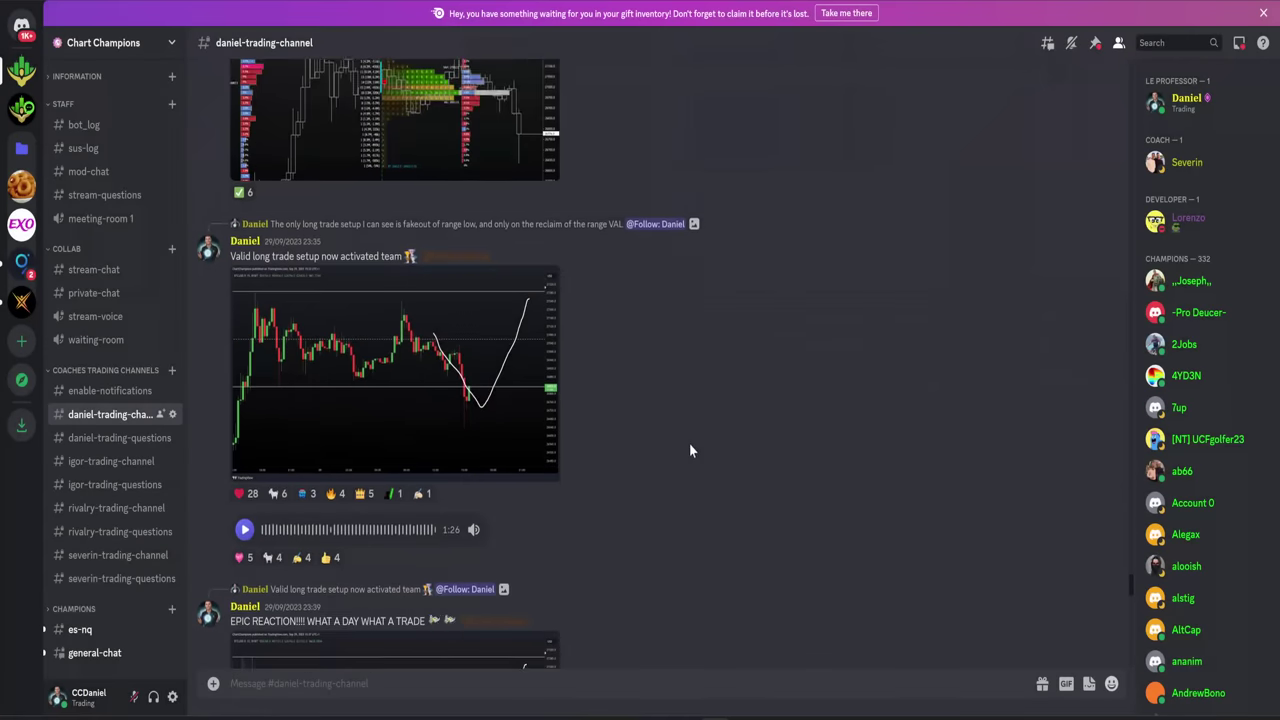
scroll(450, 520, "down", 2)
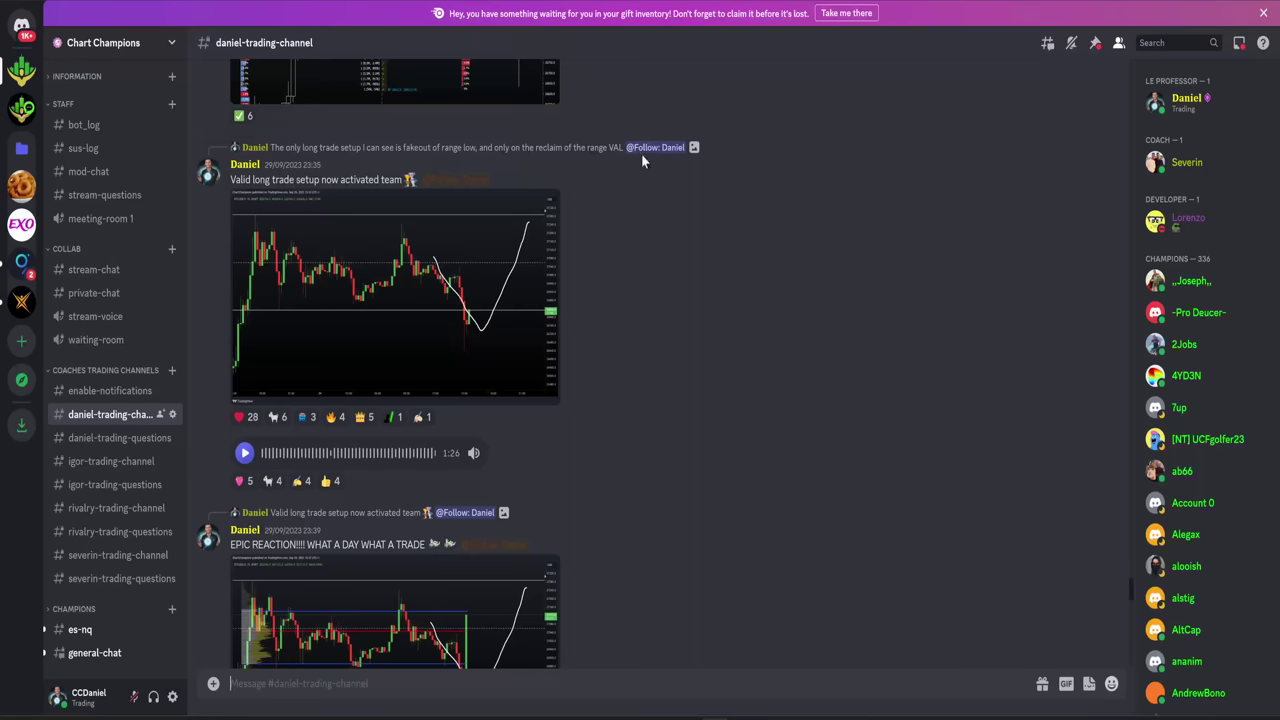
scroll(657, 332, "up", 3)
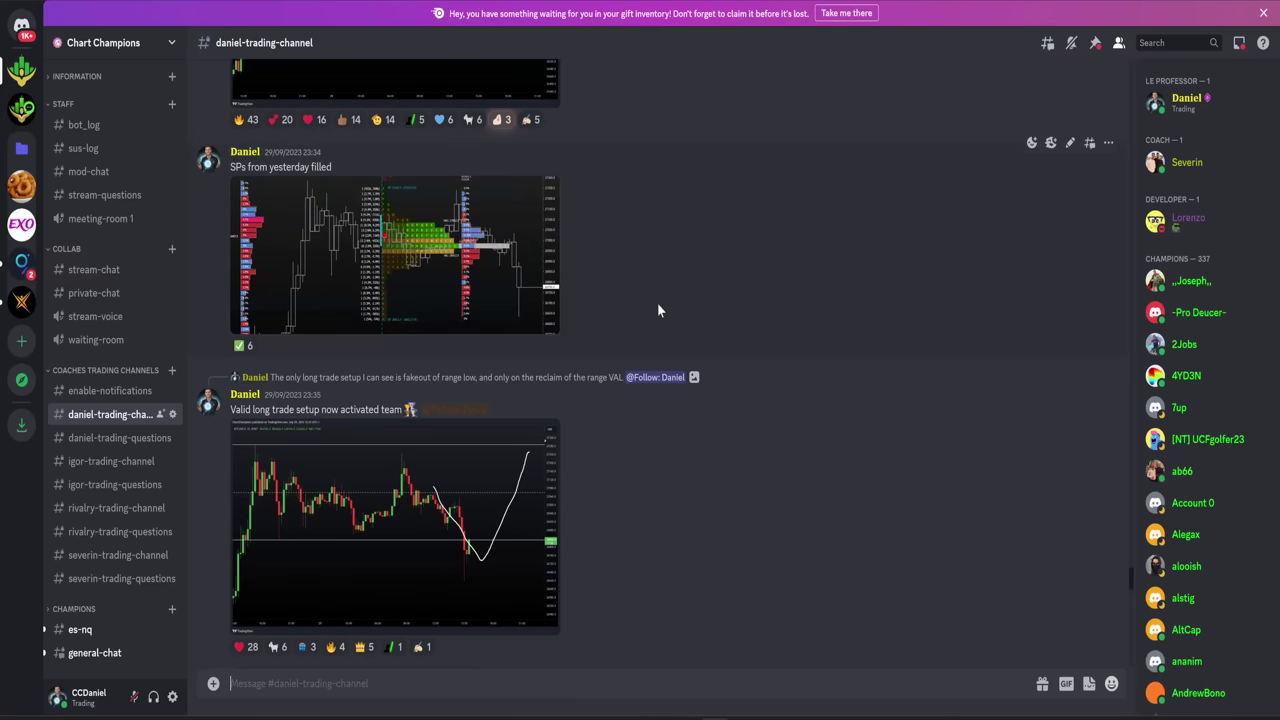
Enlarge the long trade-setup chart in Discord and close it again.
scroll(660, 318, "down", 1)
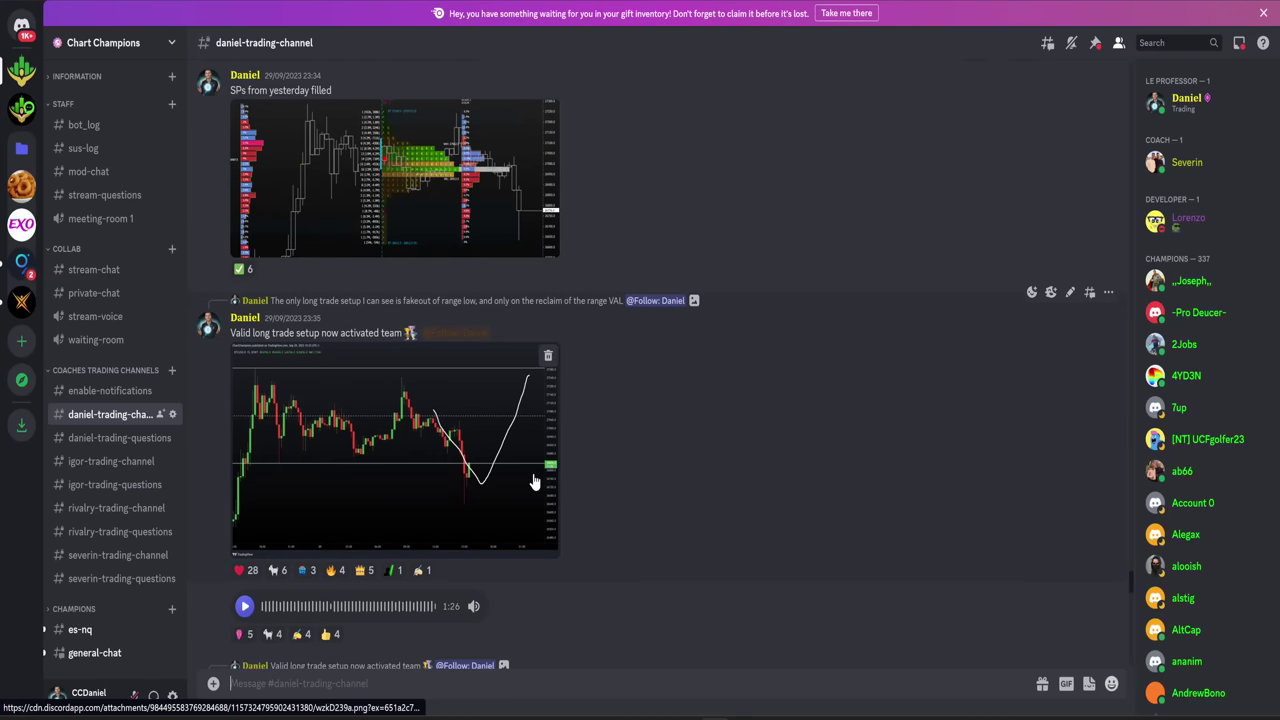
left_click(488, 482)
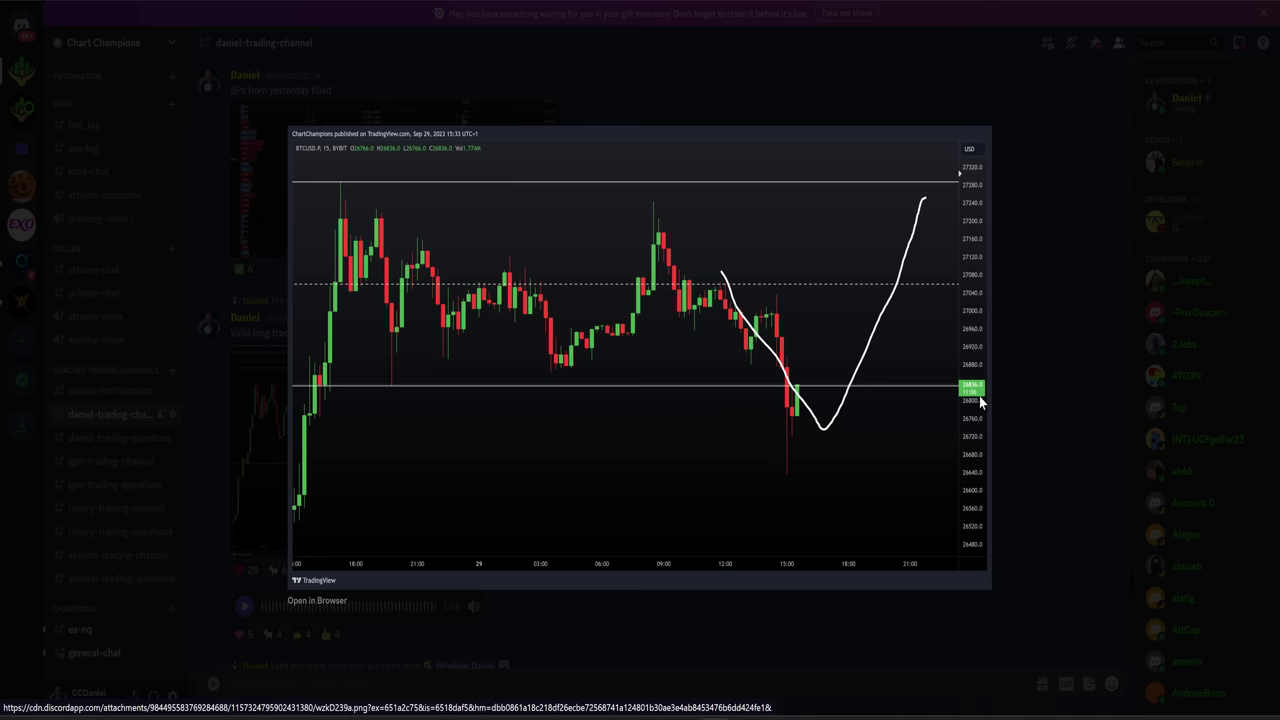
left_click(1033, 375)
Switch windows over to the live TradingView BTCUSD 1h chart.
left_click_drag(350, 333, 402, 333)
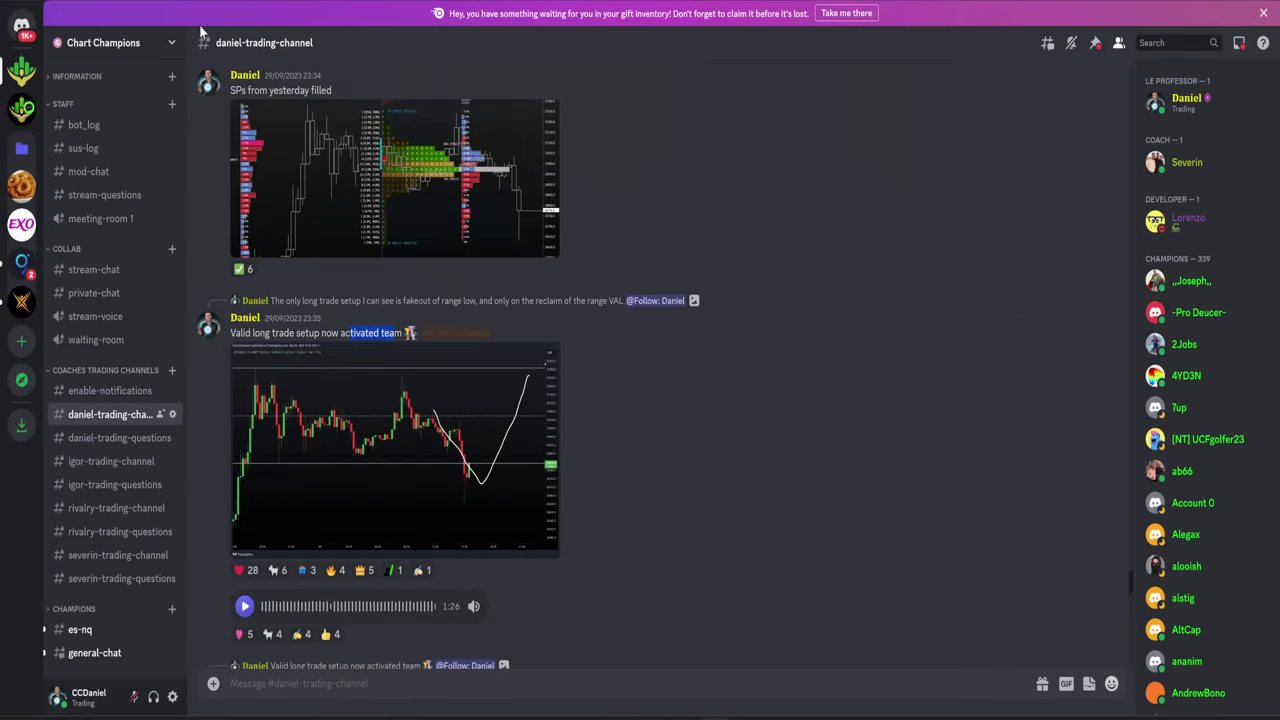
key("alt+Tab")
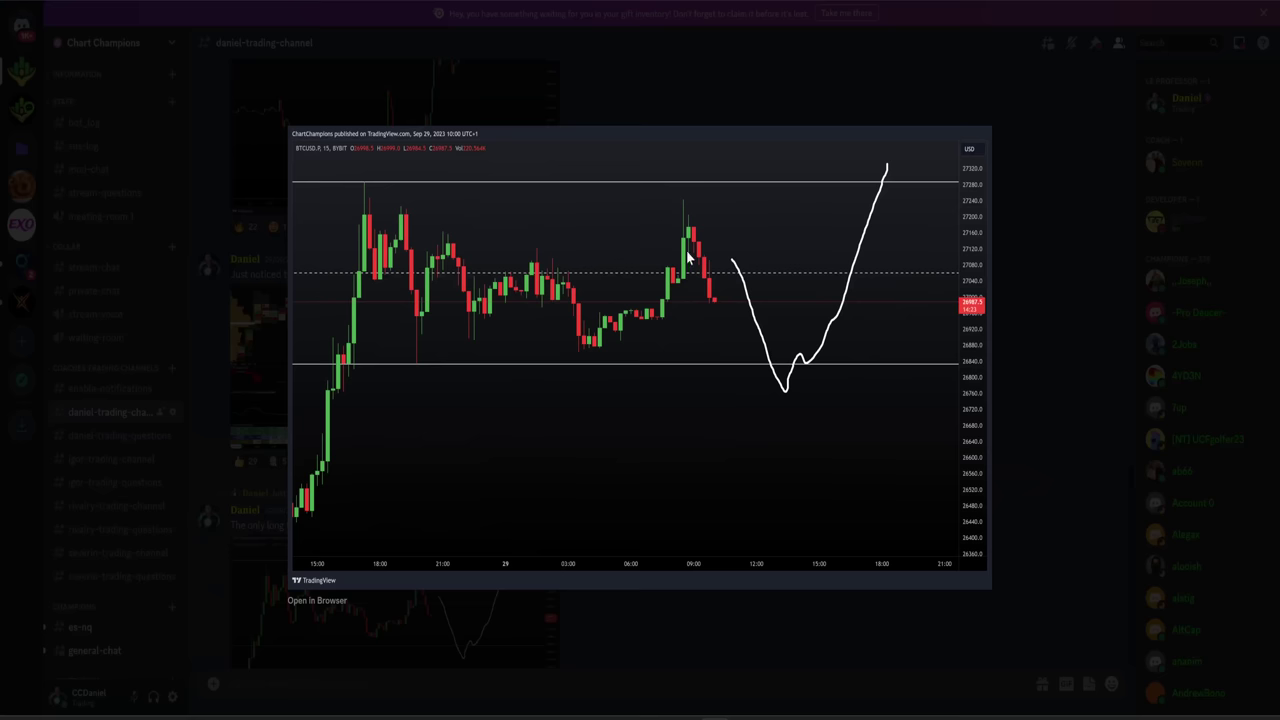
left_click(732, 135)
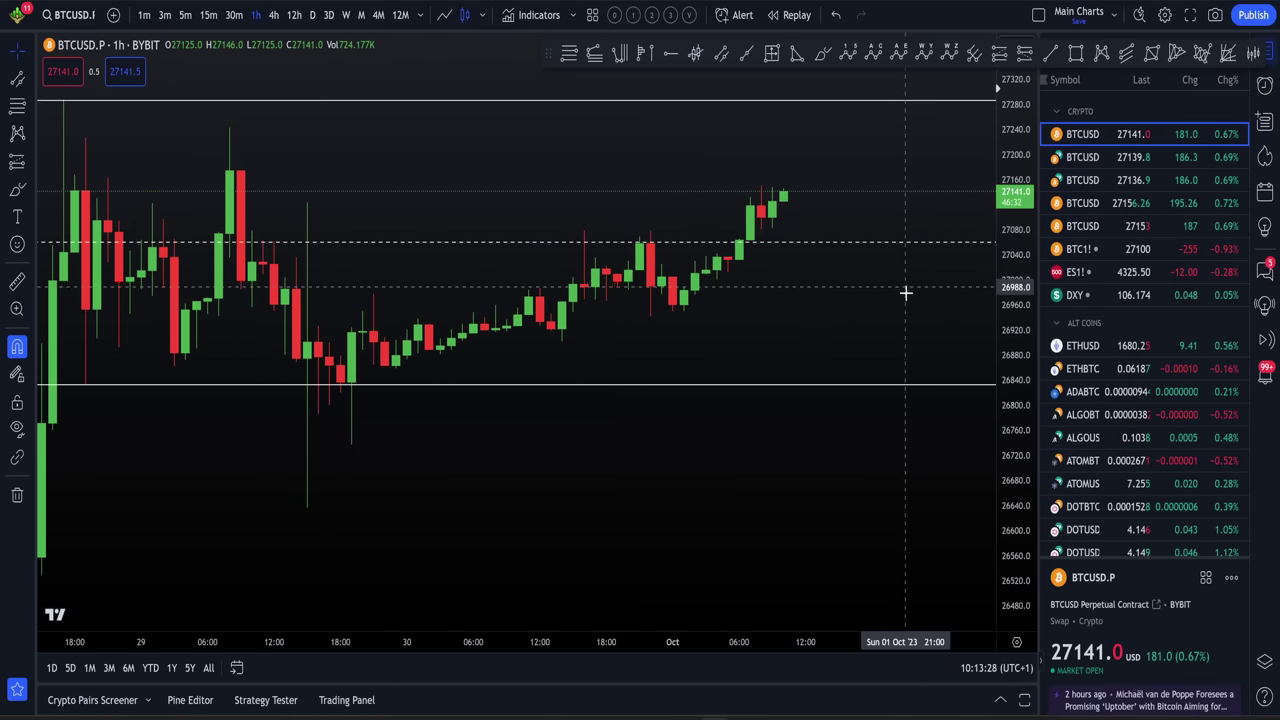
Pan the chart and sketch a projected path above the range high, then undo it.
left_click_drag(903, 291, 897, 314)
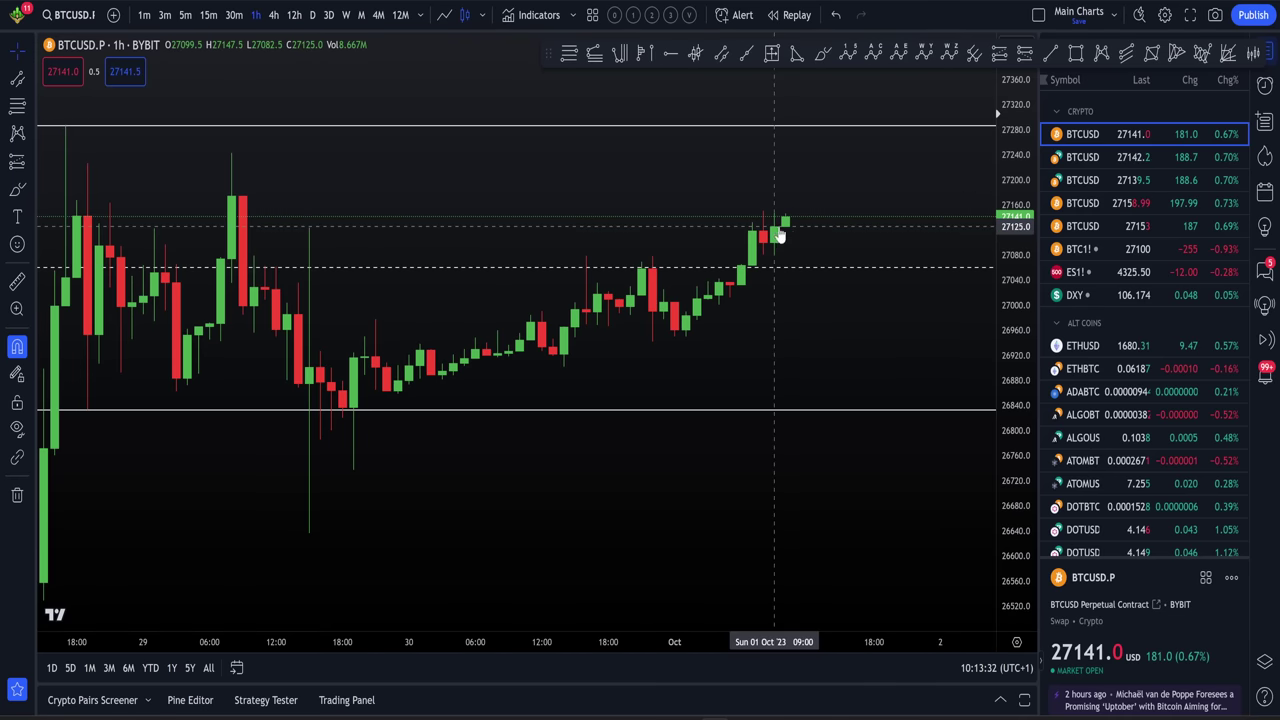
left_click_drag(851, 203, 840, 210)
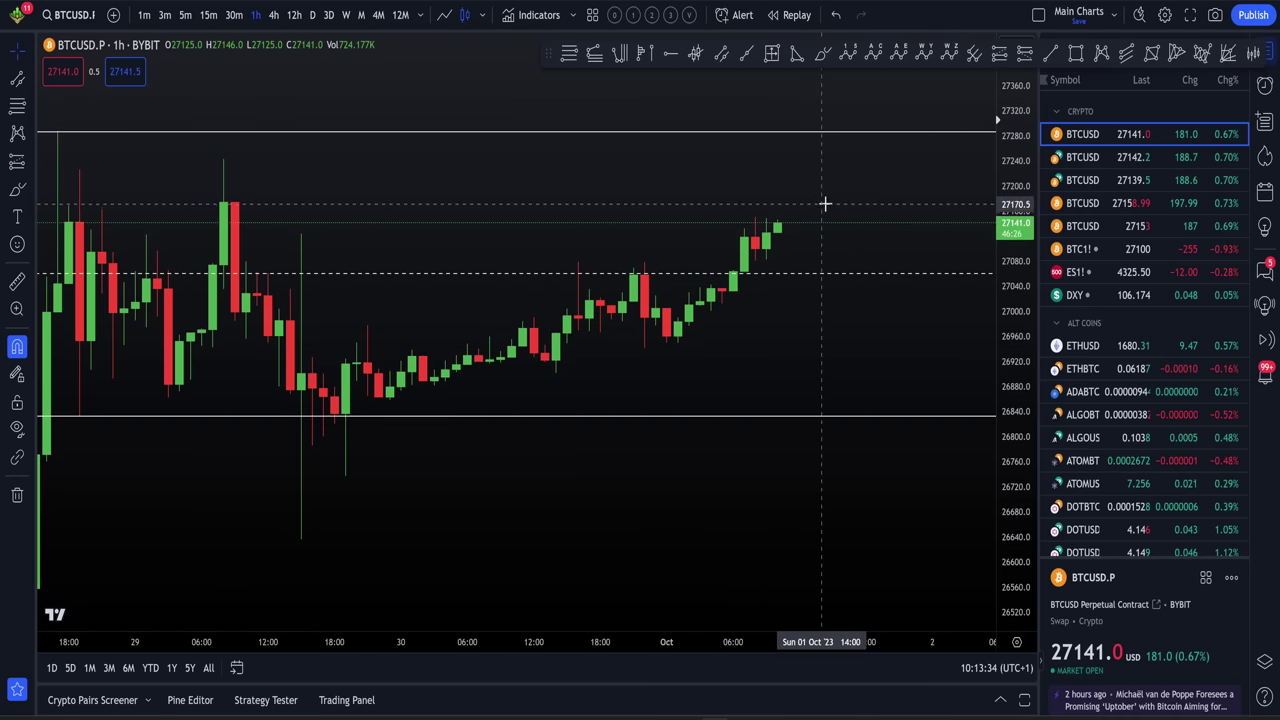
left_click(822, 52)
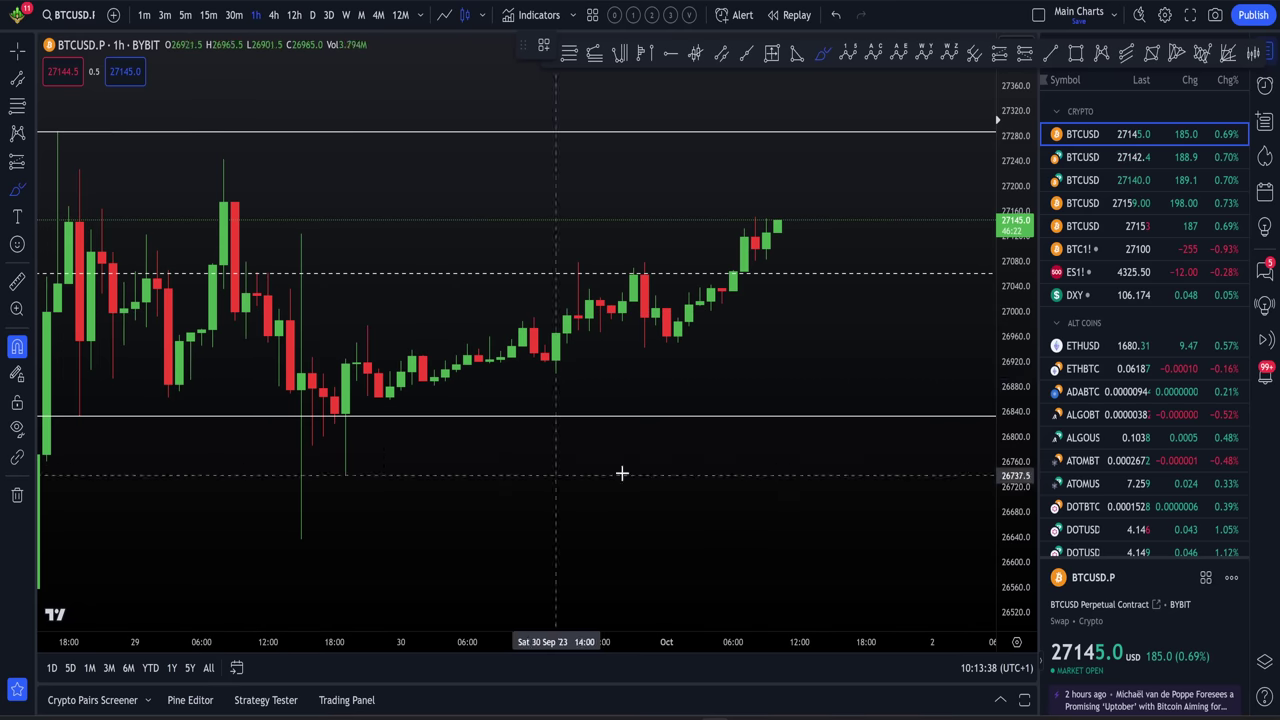
left_click_drag(787, 227, 841, 76)
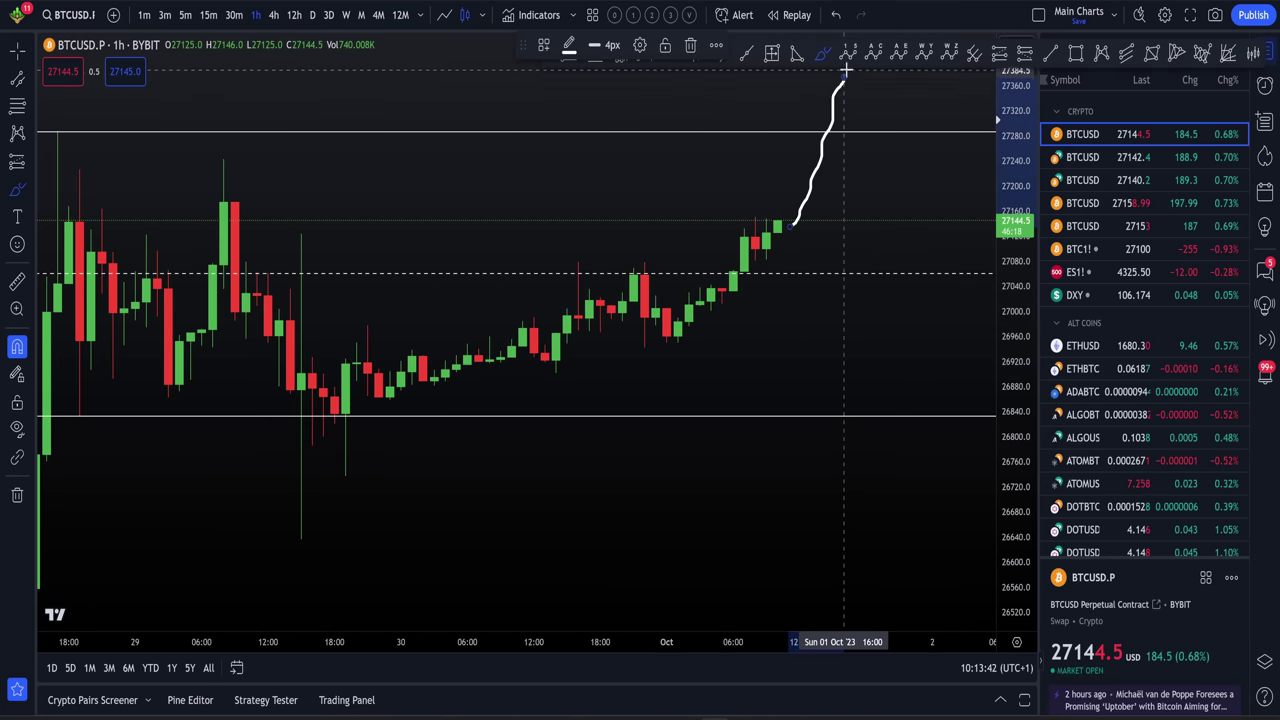
key("ctrl+z")
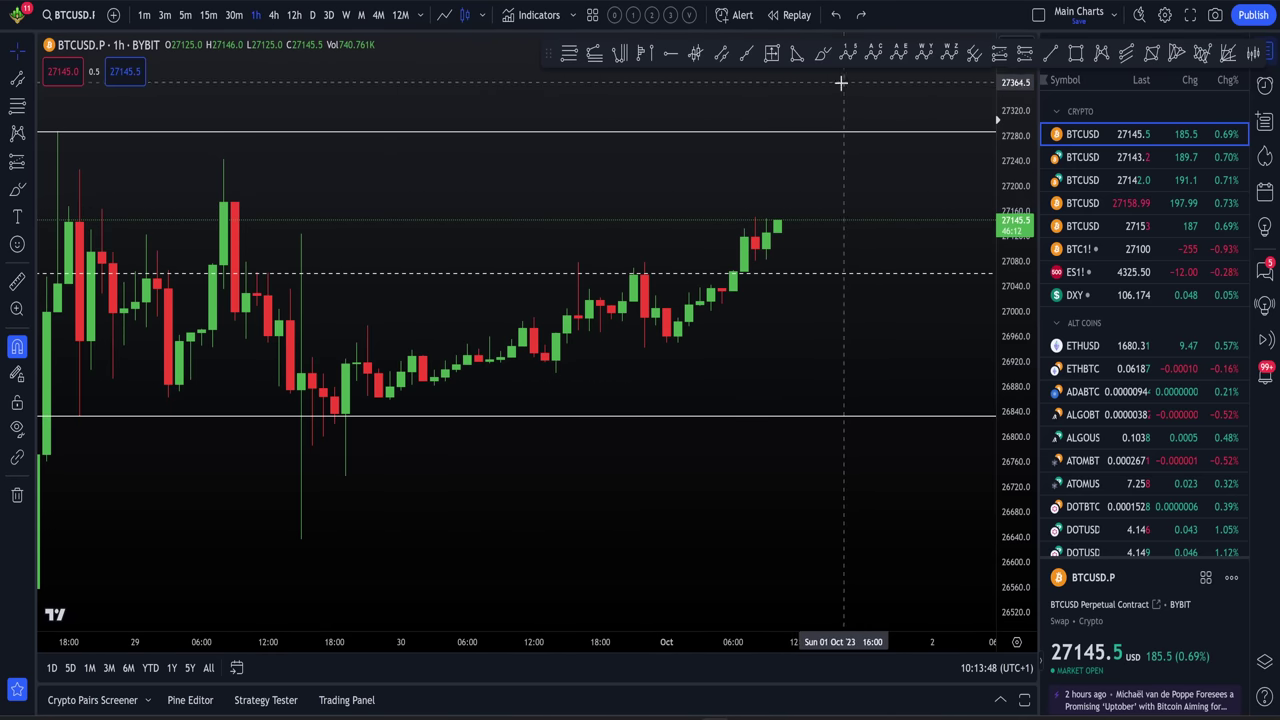
mouse_move(603, 272)
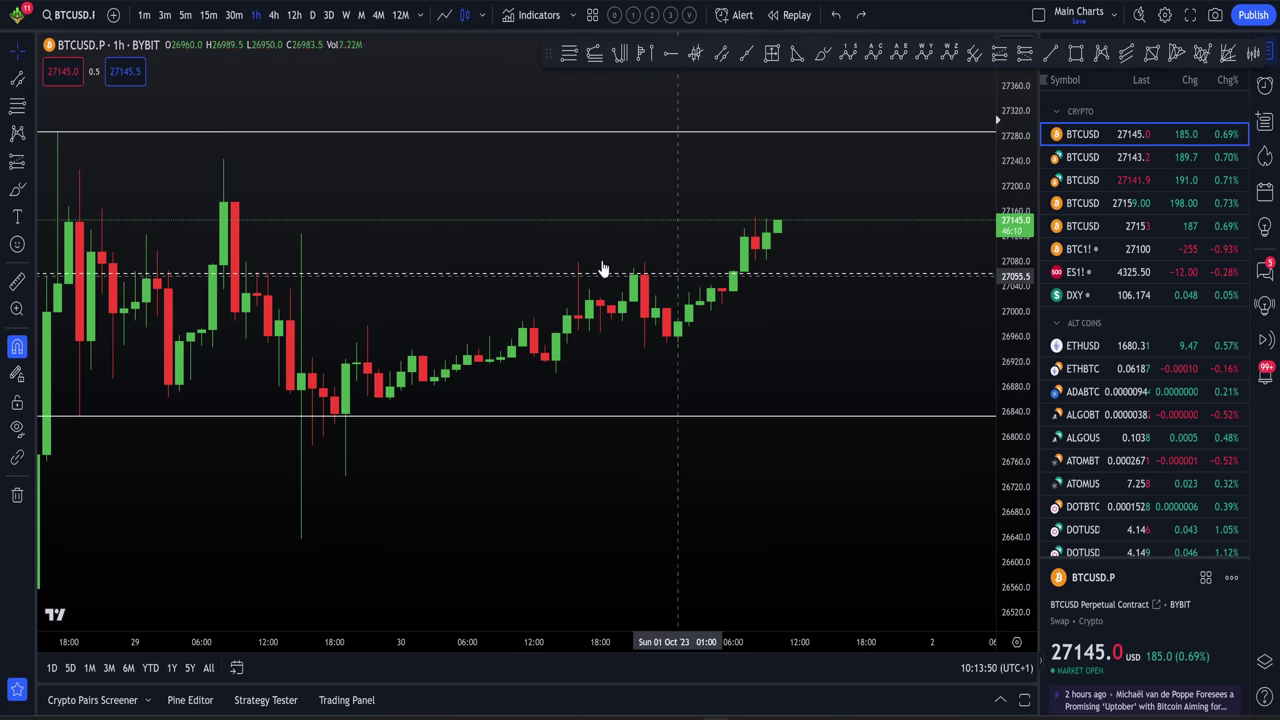
Compress the price scale to show higher levels and switch to the 4h timeframe.
left_click_drag(1019, 180, 860, 390)
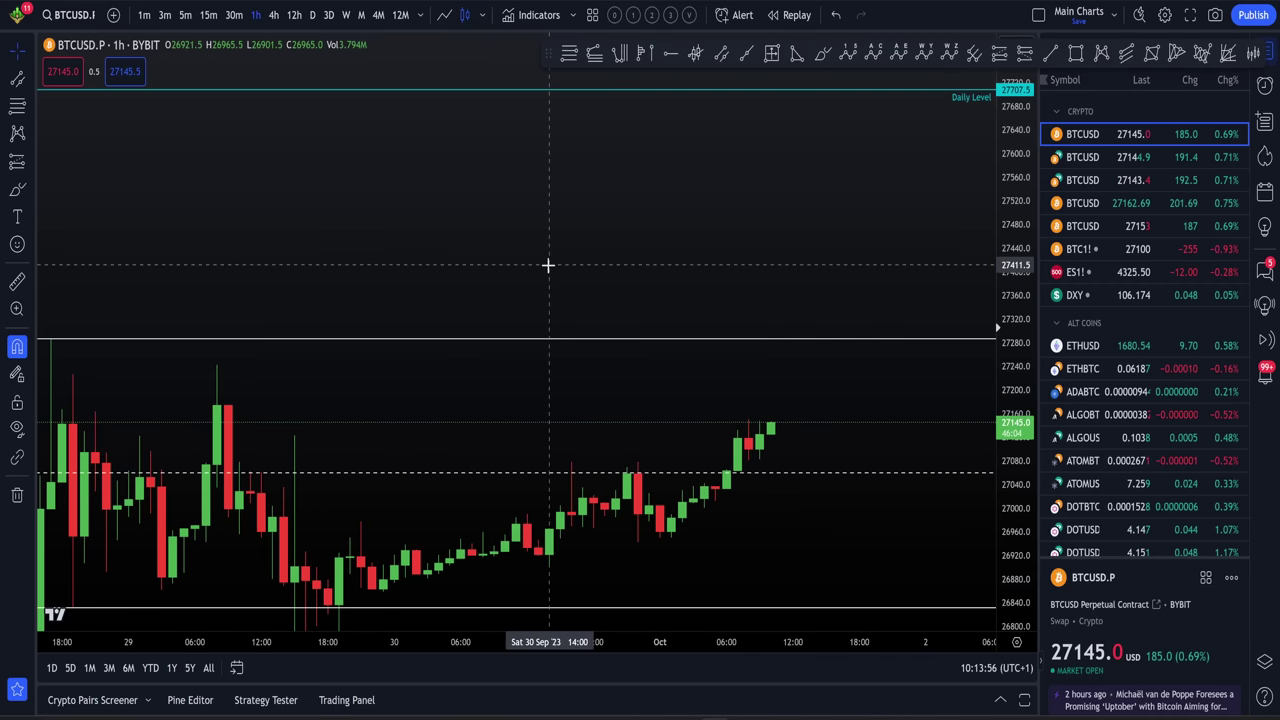
scroll(490, 240, "down", 3)
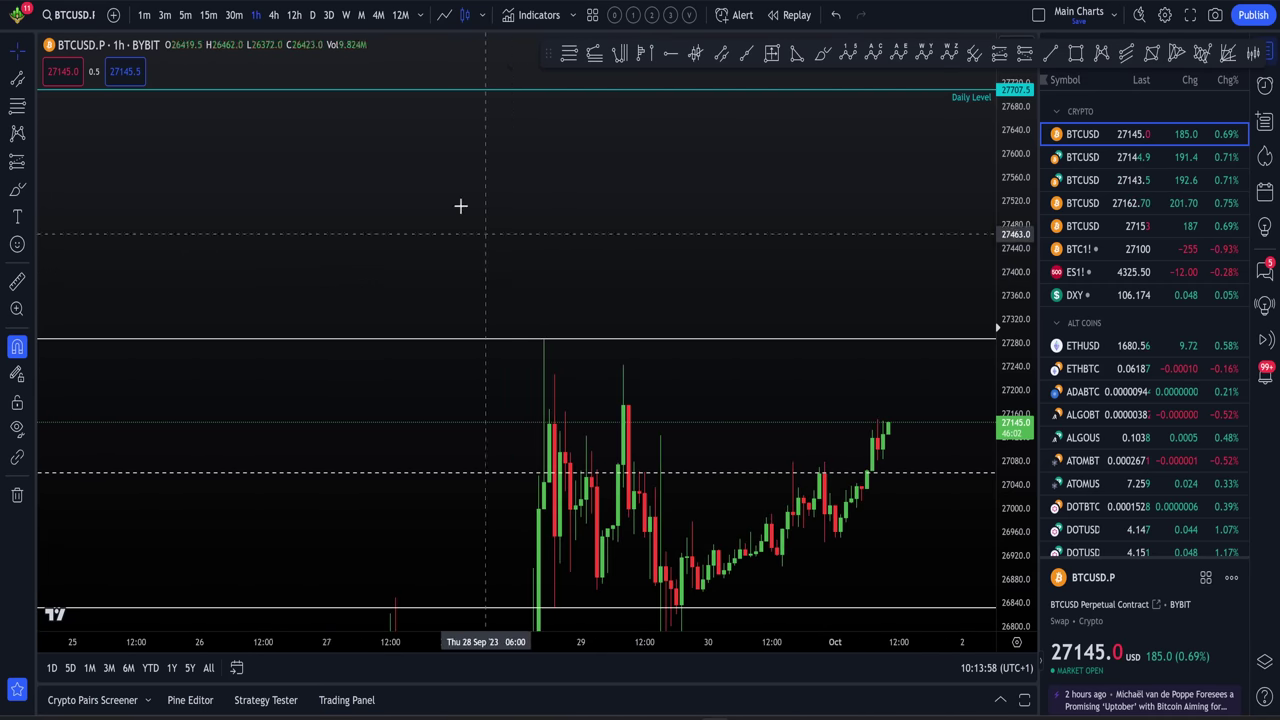
left_click(274, 15)
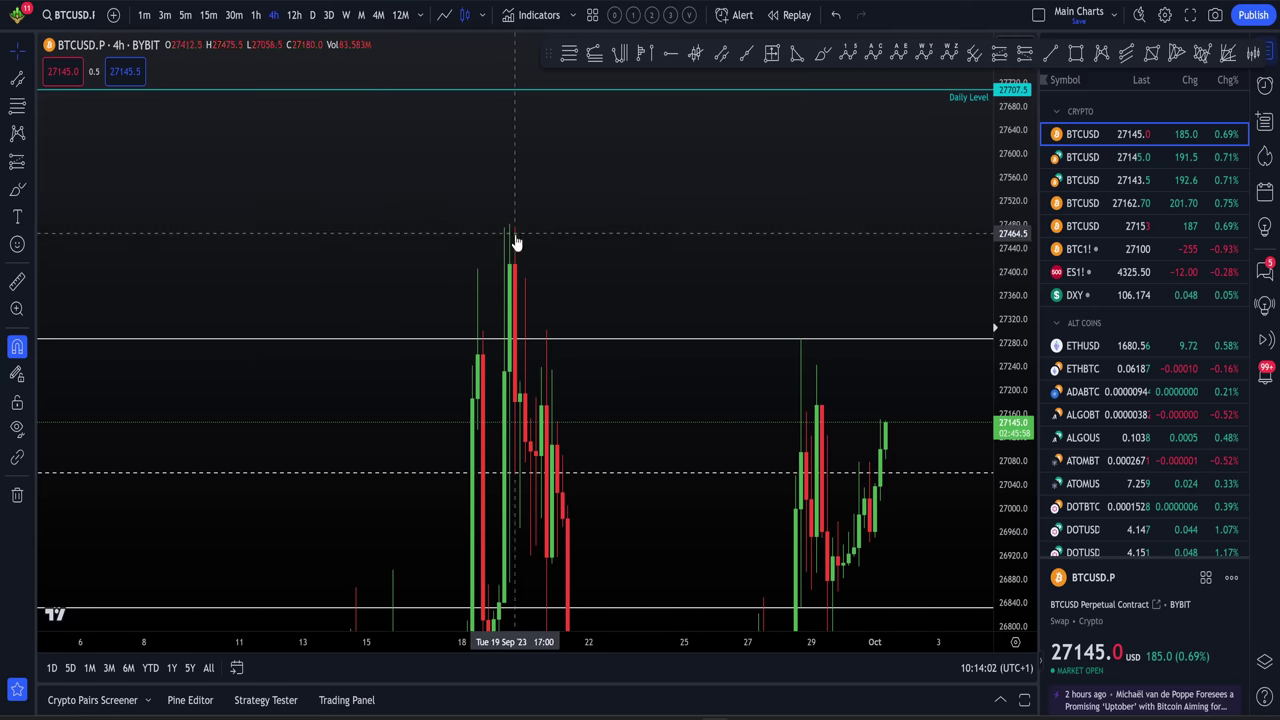
scroll(255, 110, "right", 5)
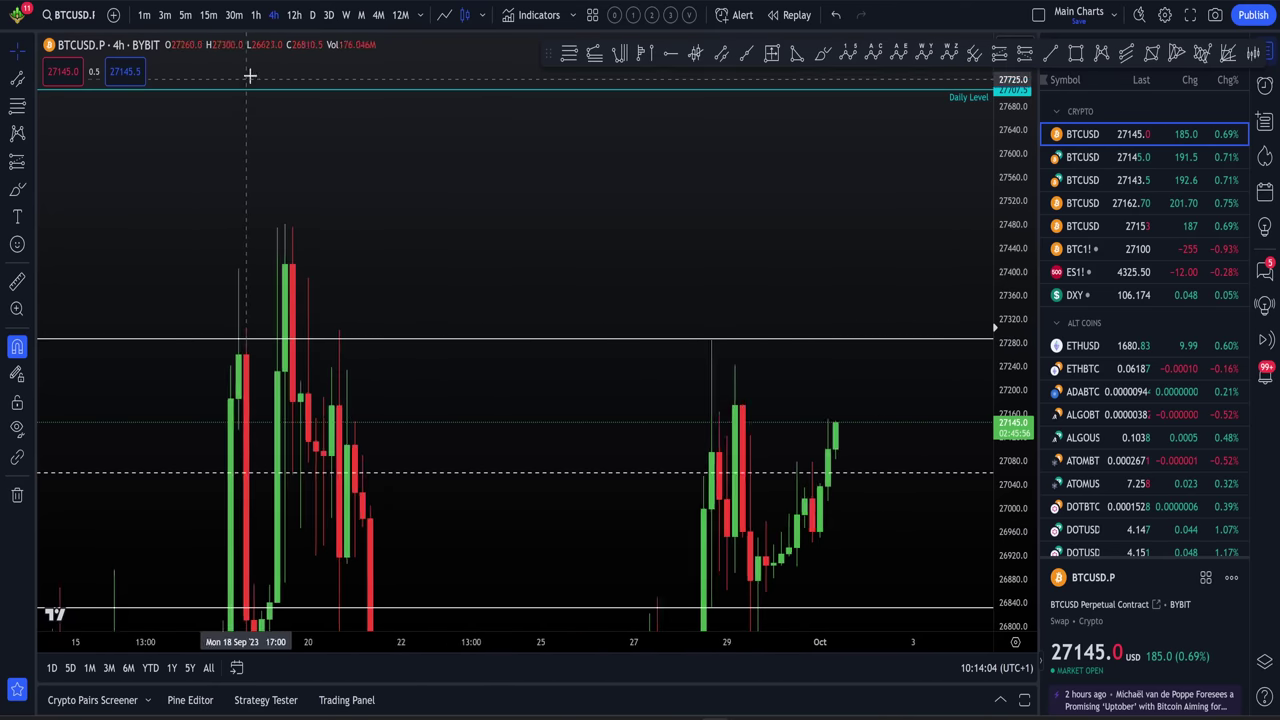
Return to 1h candles and frame the most recent hourly candles.
left_click(256, 15)
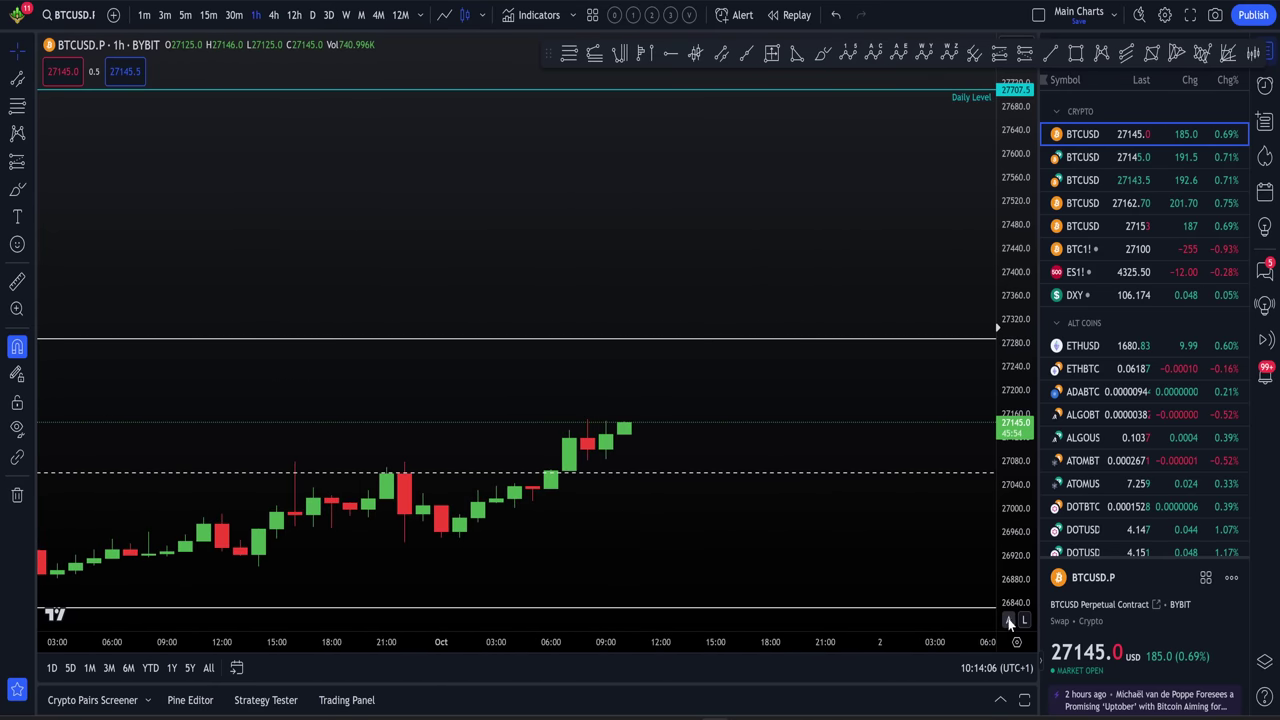
scroll(800, 394, "down", 2)
scroll(837, 409, "down", 2)
scroll(914, 371, "down", 2)
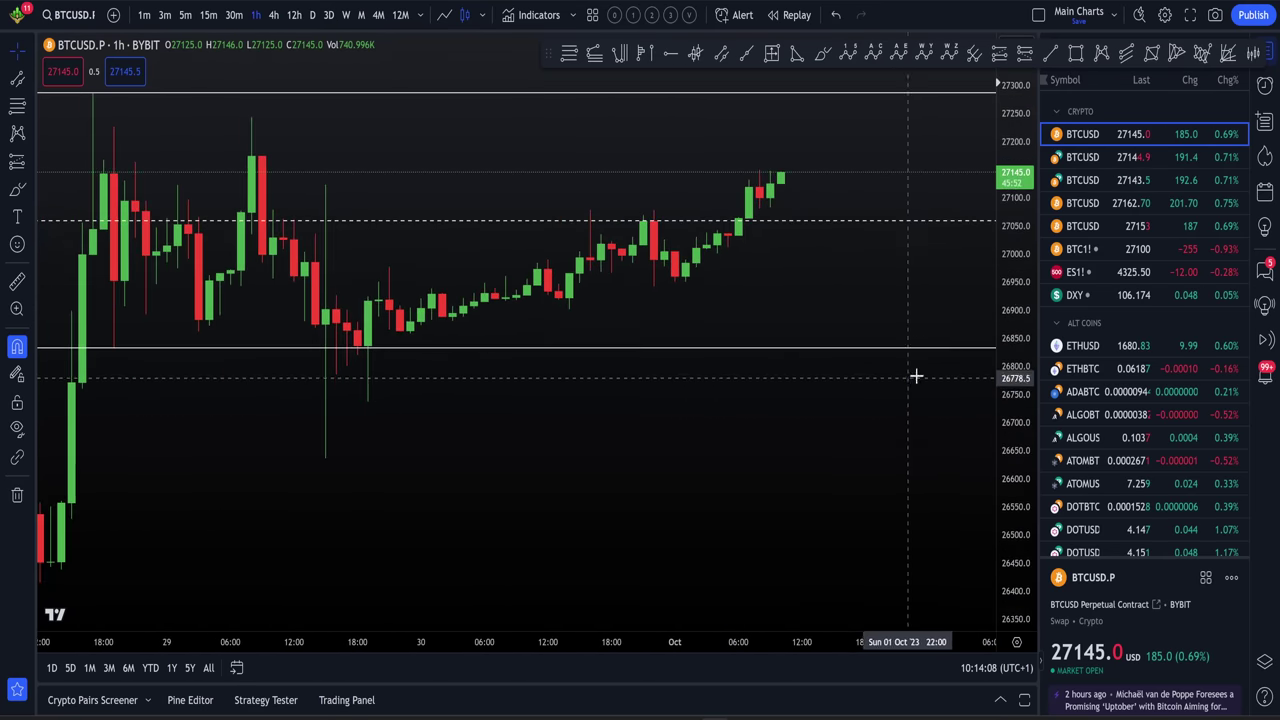
scroll(923, 340, "right", 2)
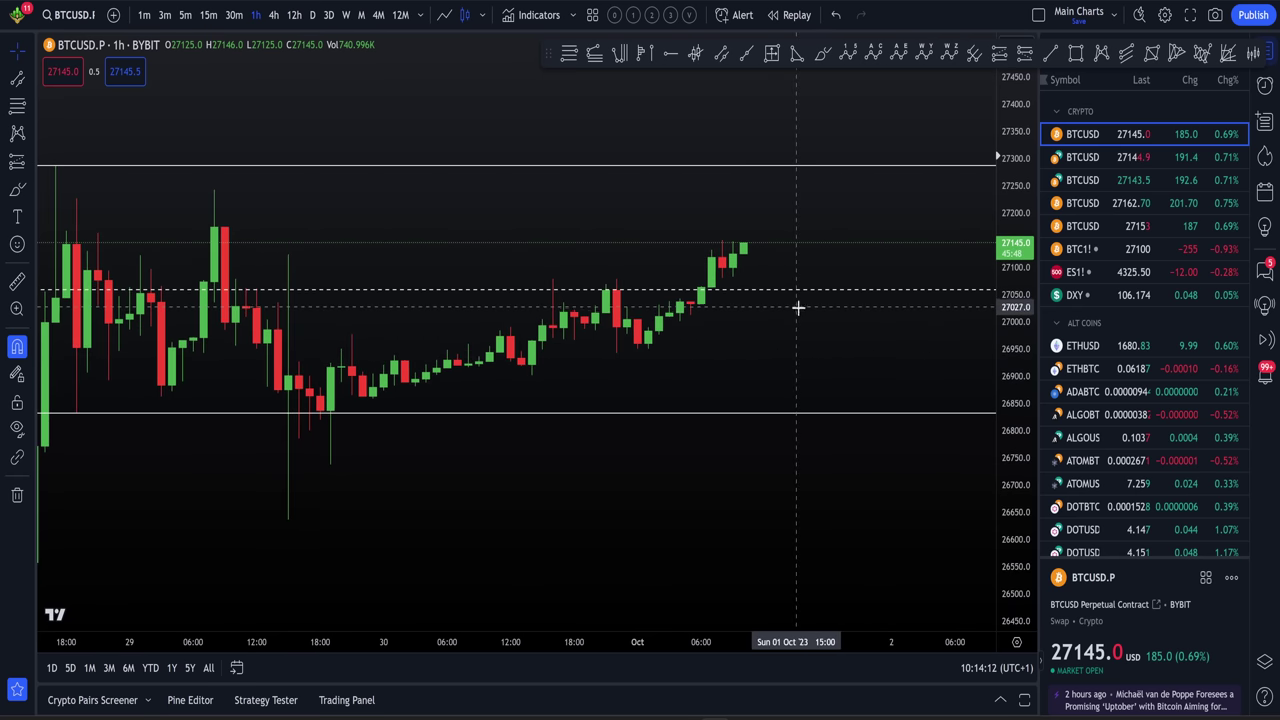
scroll(739, 350, "down", 1)
left_click_drag(739, 350, 680, 354)
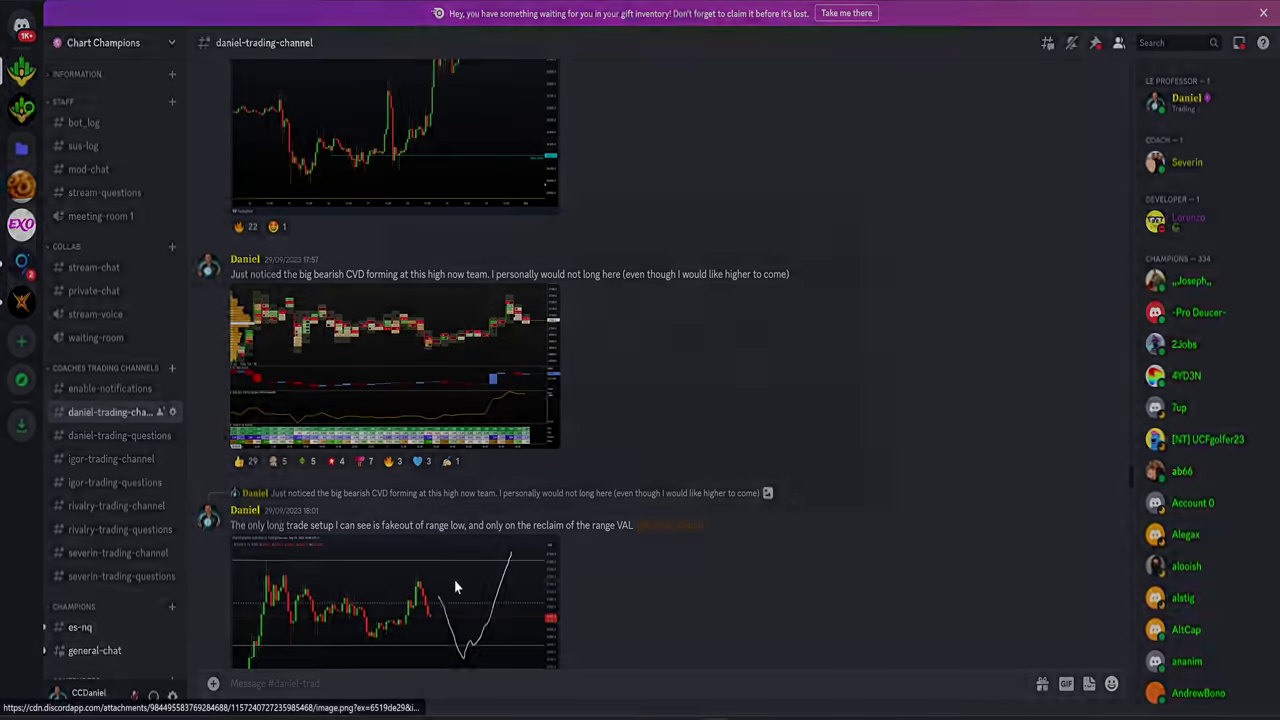
Enlarge the posted chart, then highlight and deselect the long trade setup message text.
left_click(454, 579)
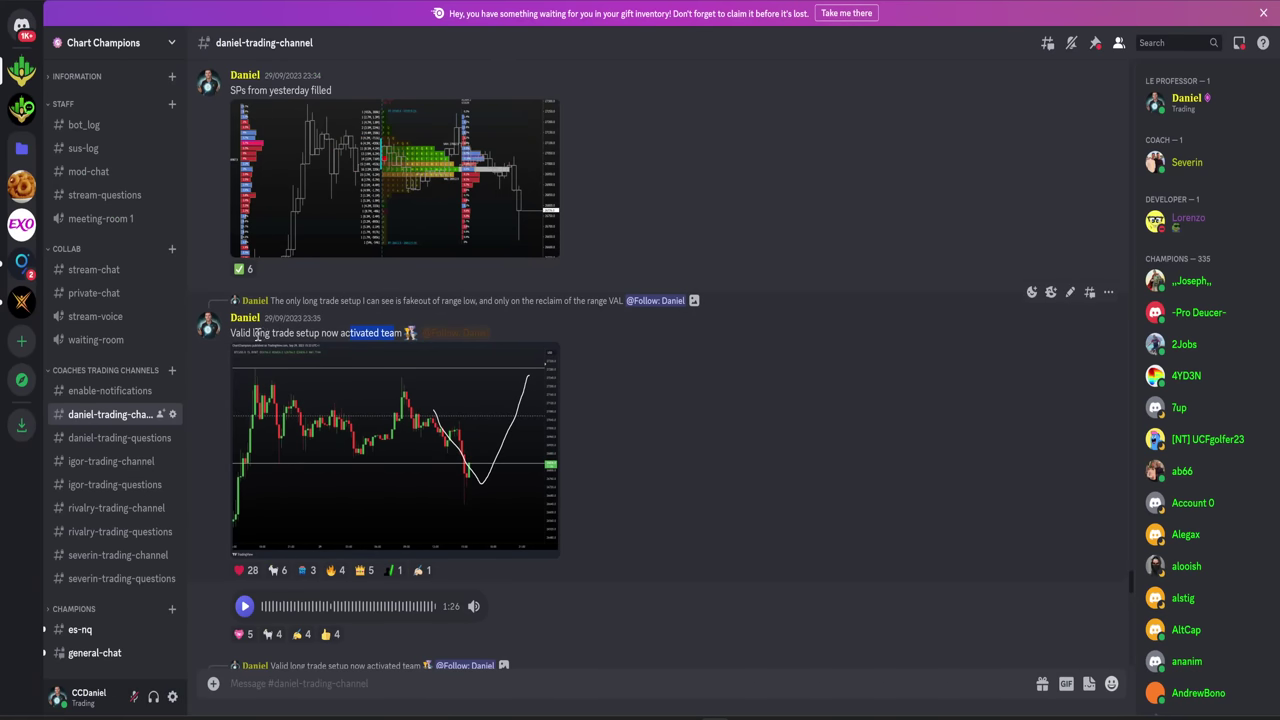
left_click_drag(254, 334, 352, 337)
left_click(366, 337)
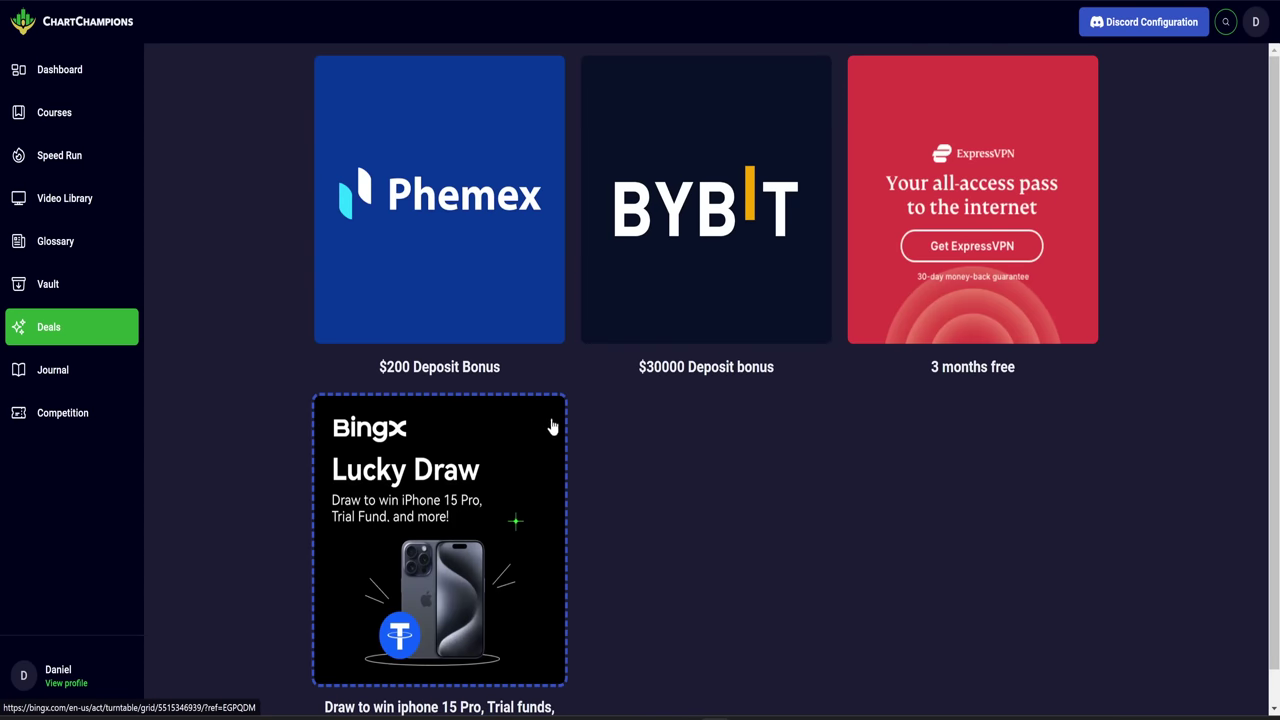
scroll(550, 428, "down", 1)
scroll(606, 451, "up", 1)
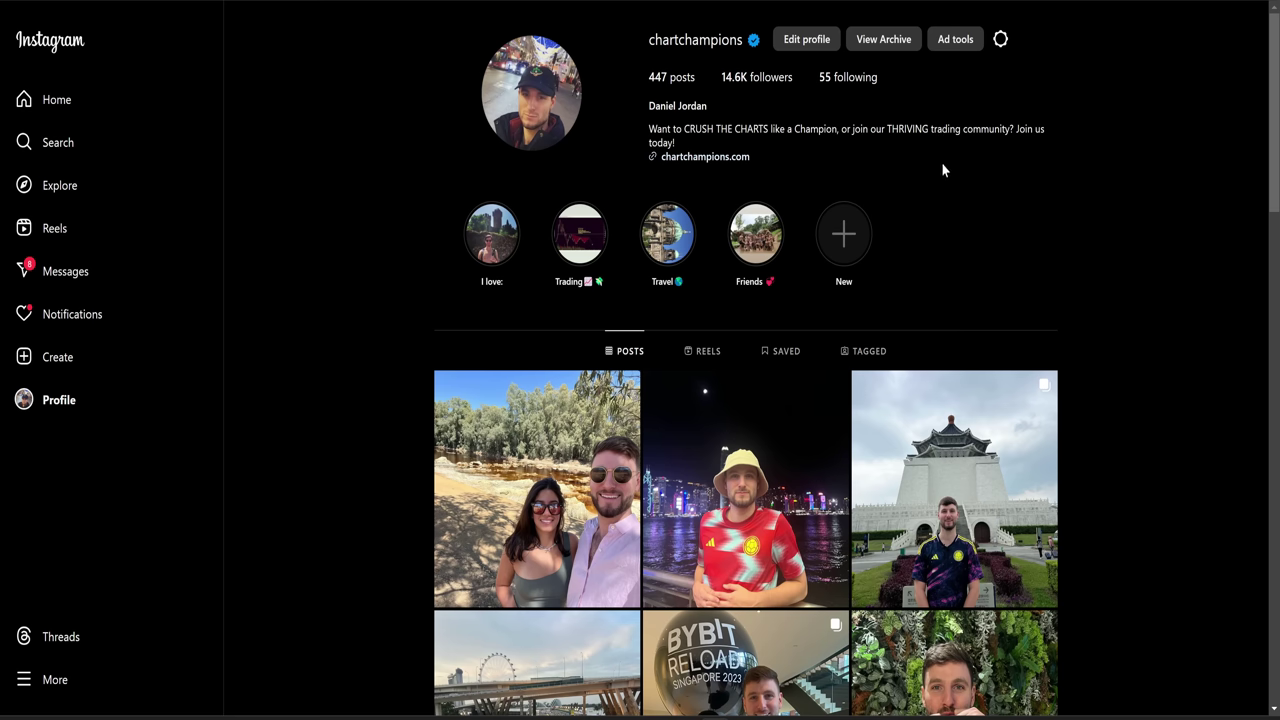
scroll(941, 162, "down", 1)
scroll(949, 168, "down", 1)
scroll(949, 168, "up", 1)
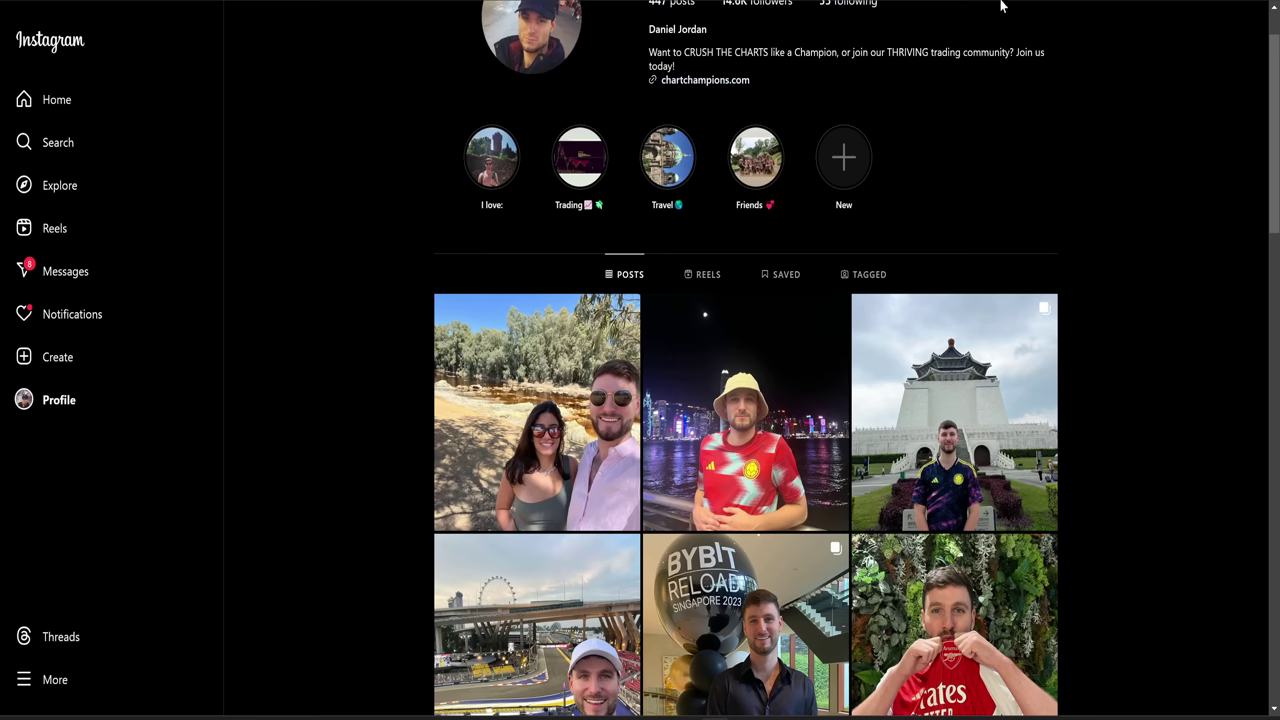
scroll(744, 105, "up", 1)
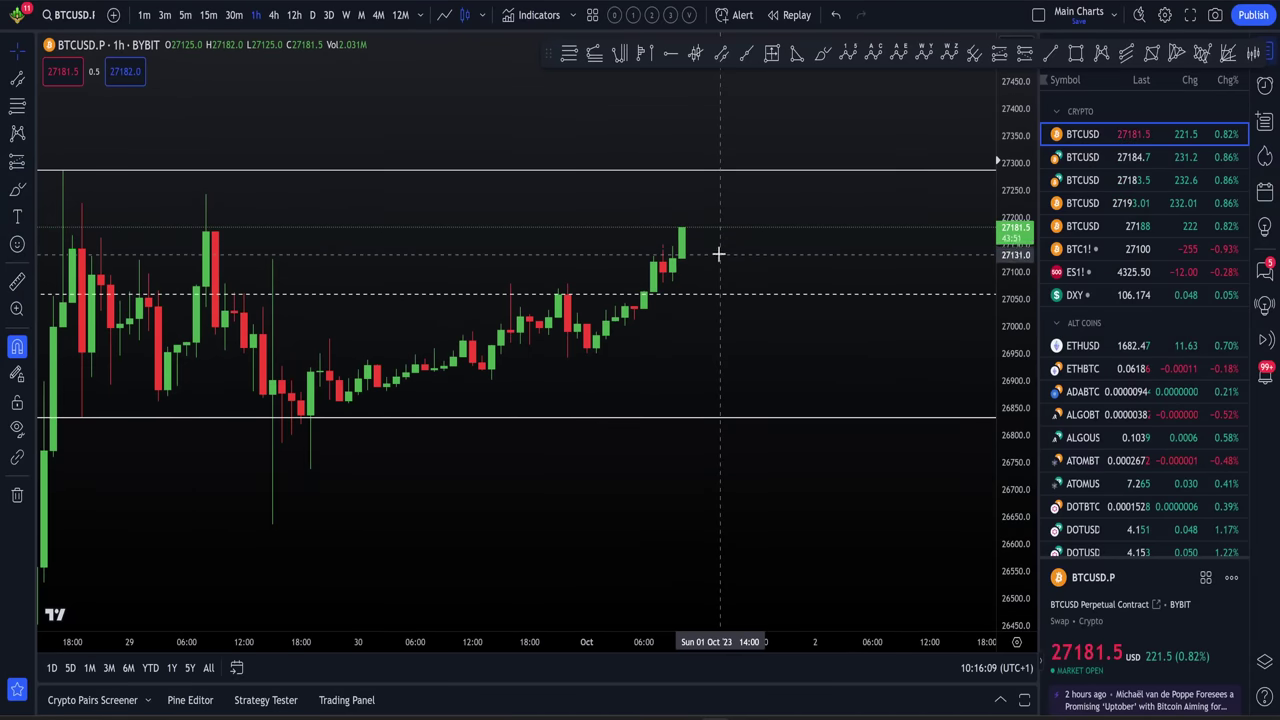
Zoom and recentre the hourly candles, highlight 'now activated', and auto-scale the price axis.
scroll(725, 257, "up", 2)
scroll(836, 321, "down", 2)
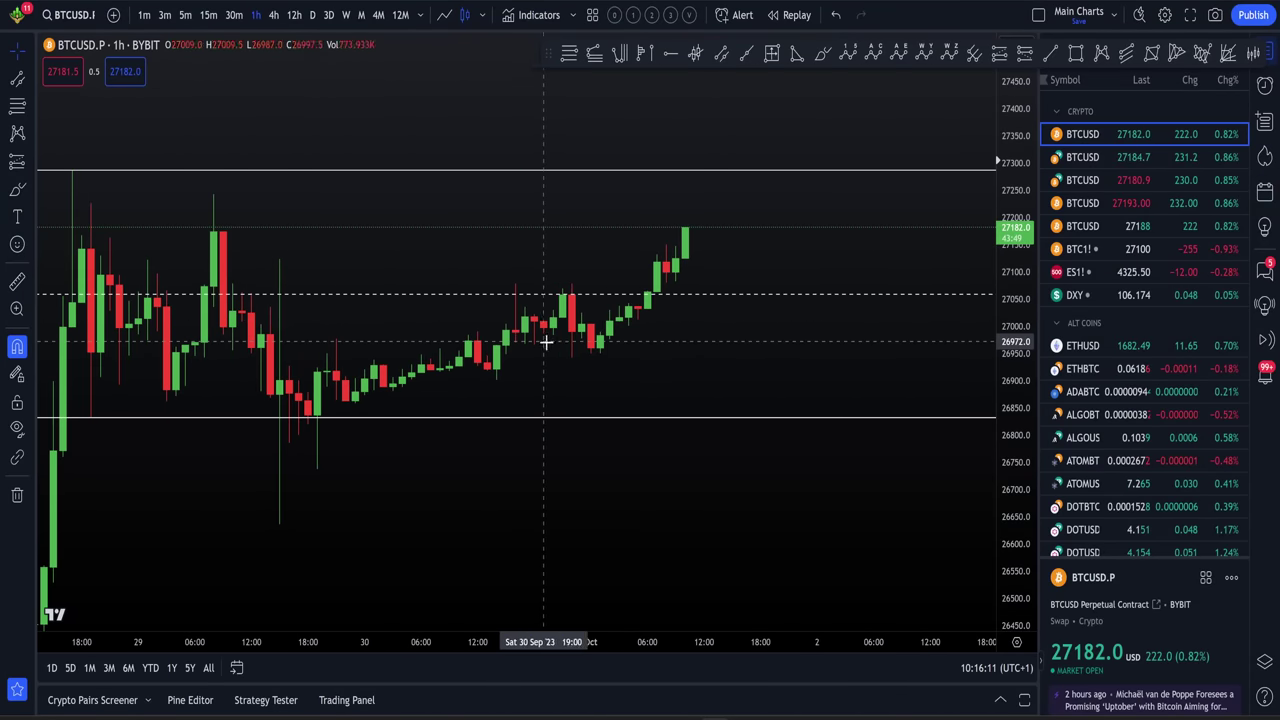
scroll(823, 306, "up", 2)
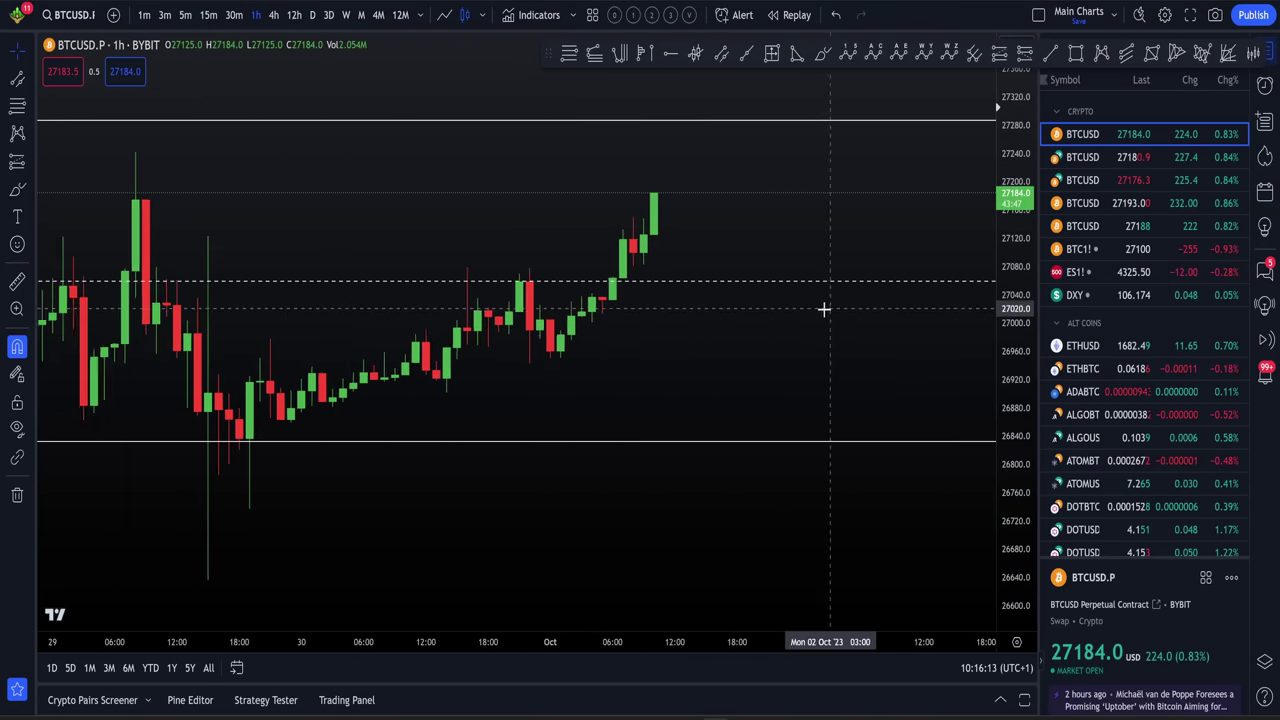
scroll(814, 346, "up", 2)
left_click_drag(895, 352, 943, 360)
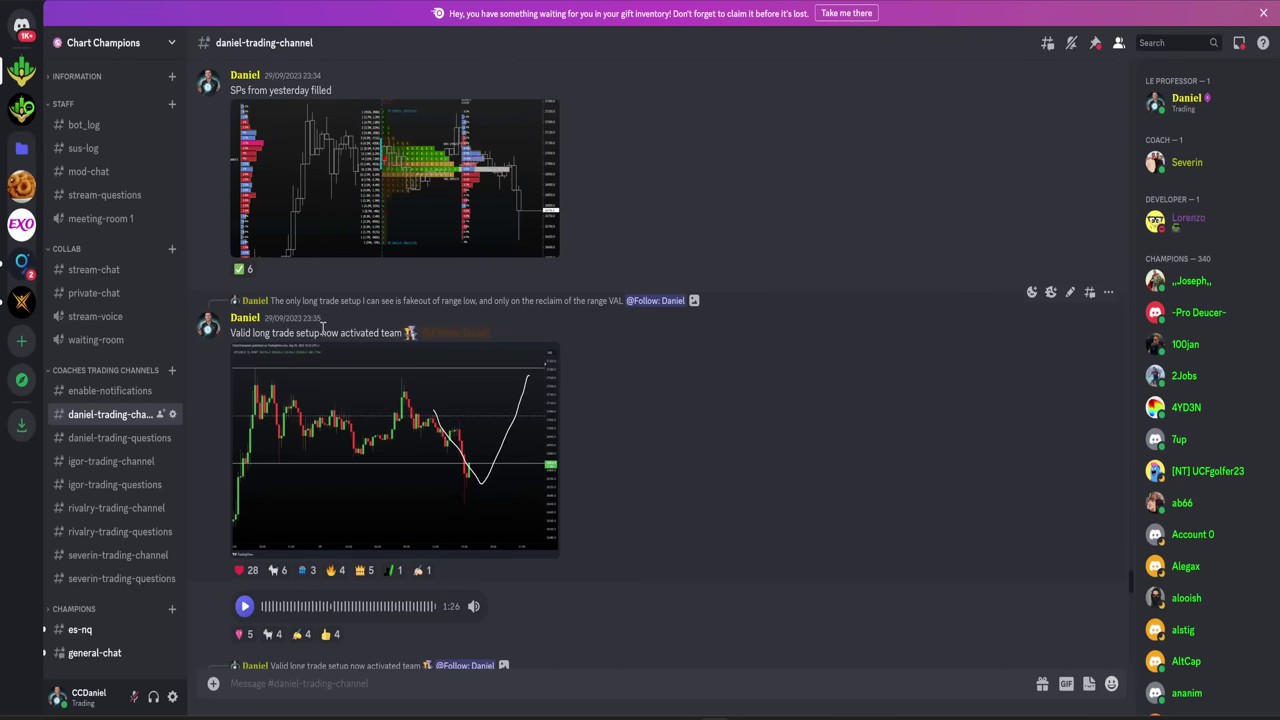
left_click_drag(321, 333, 381, 328)
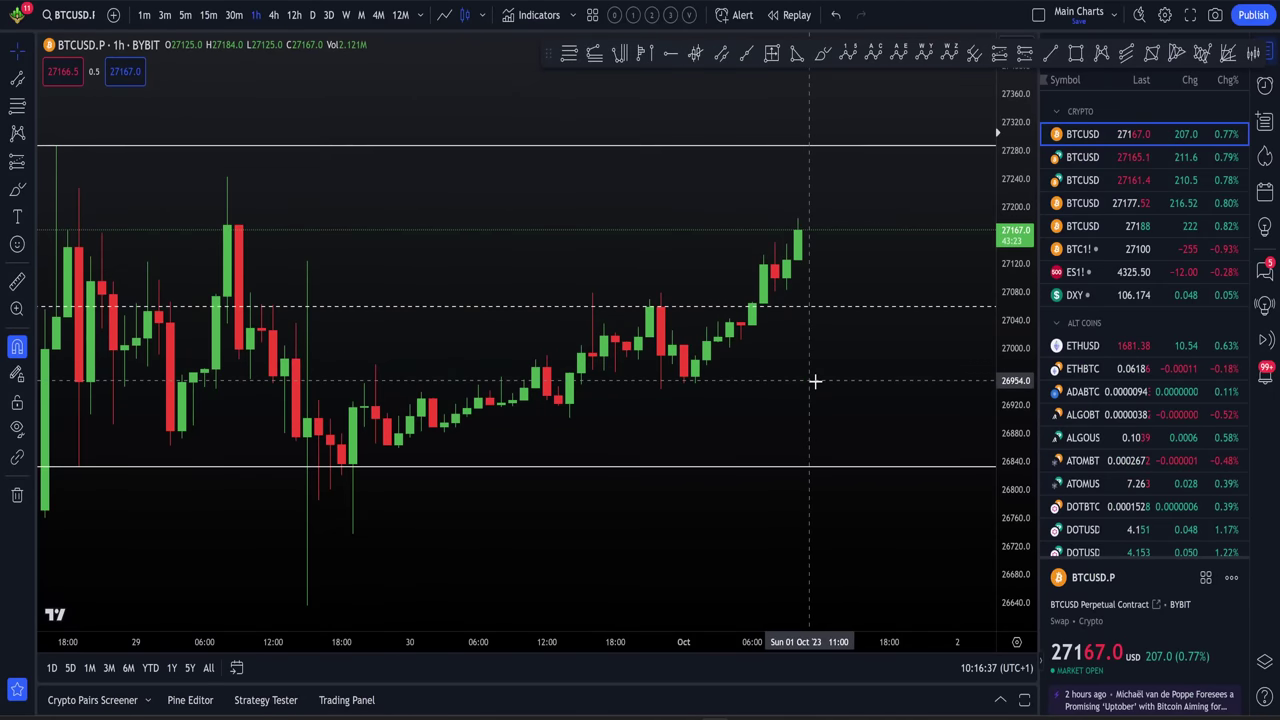
left_click(1008, 619)
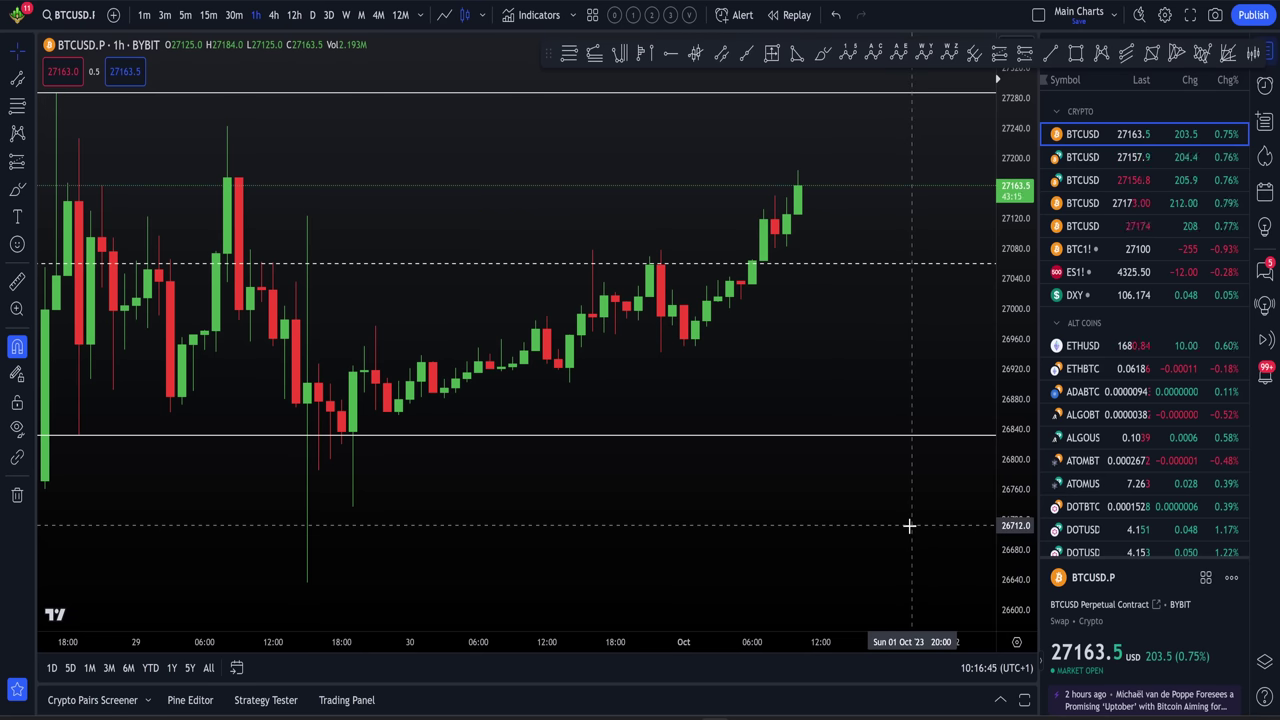
scroll(911, 523, "right", 1)
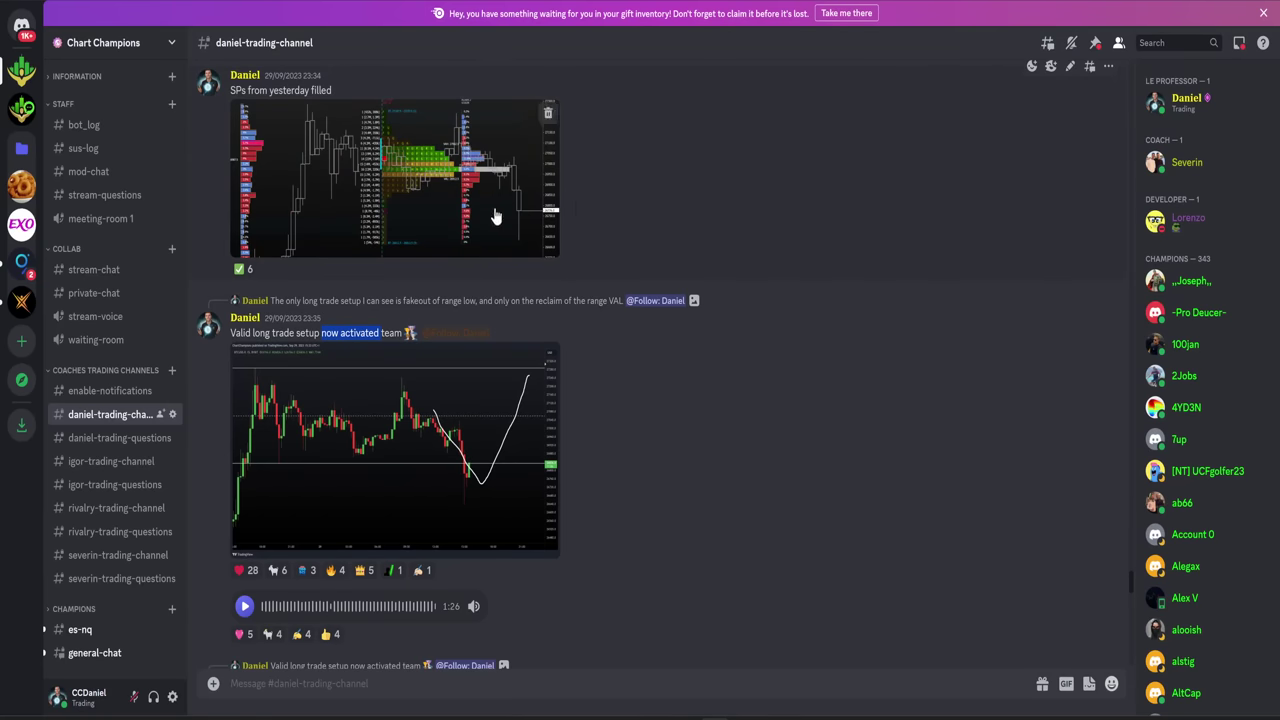
mouse_move(395, 178)
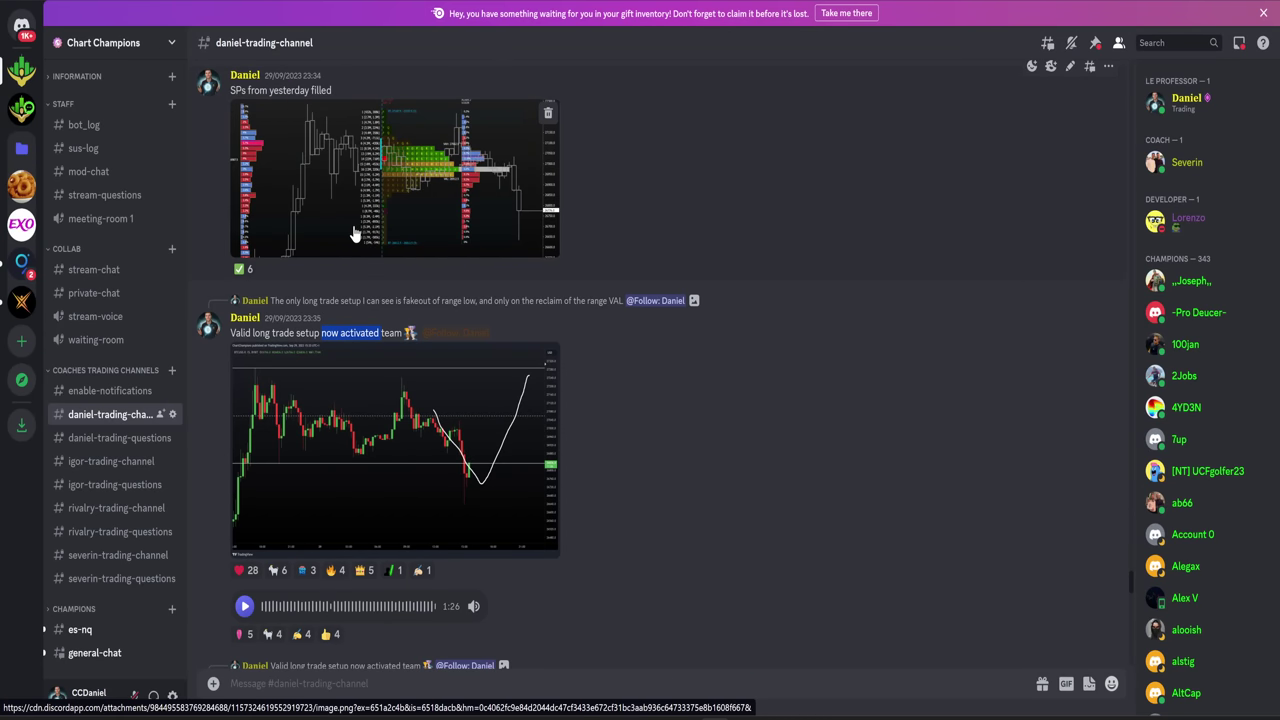
left_click(320, 331)
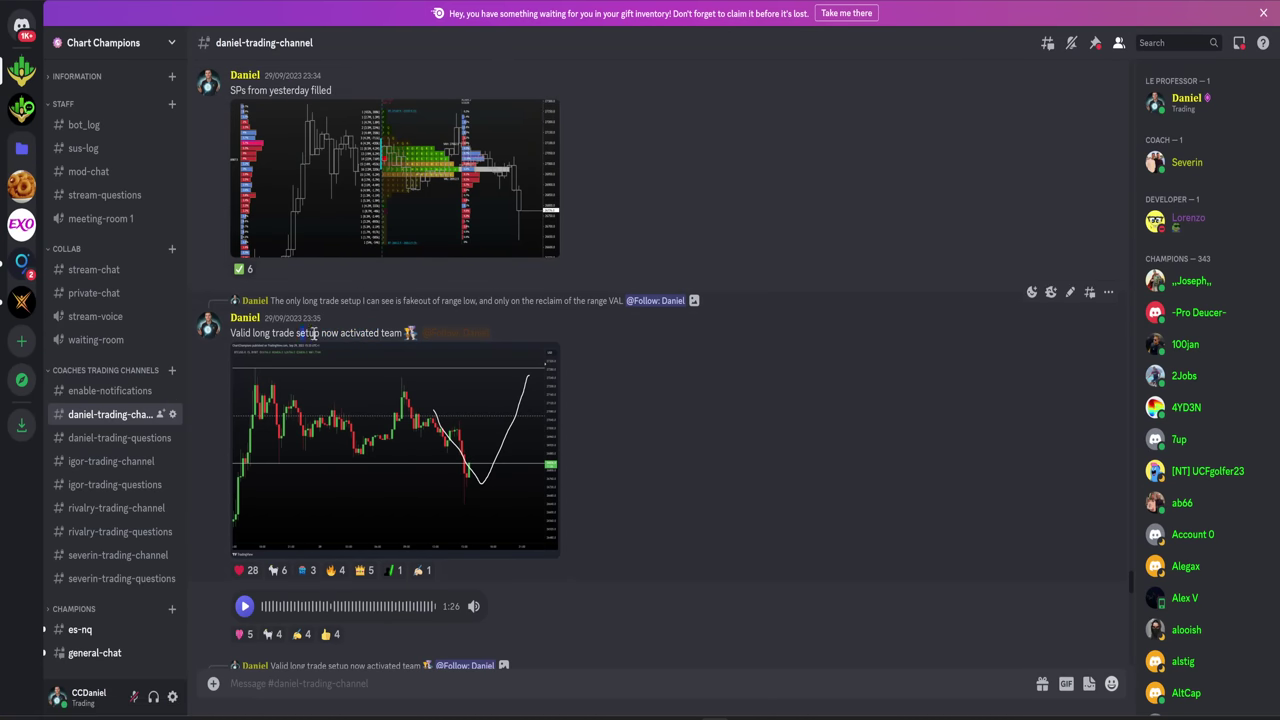
left_click_drag(297, 333, 364, 333)
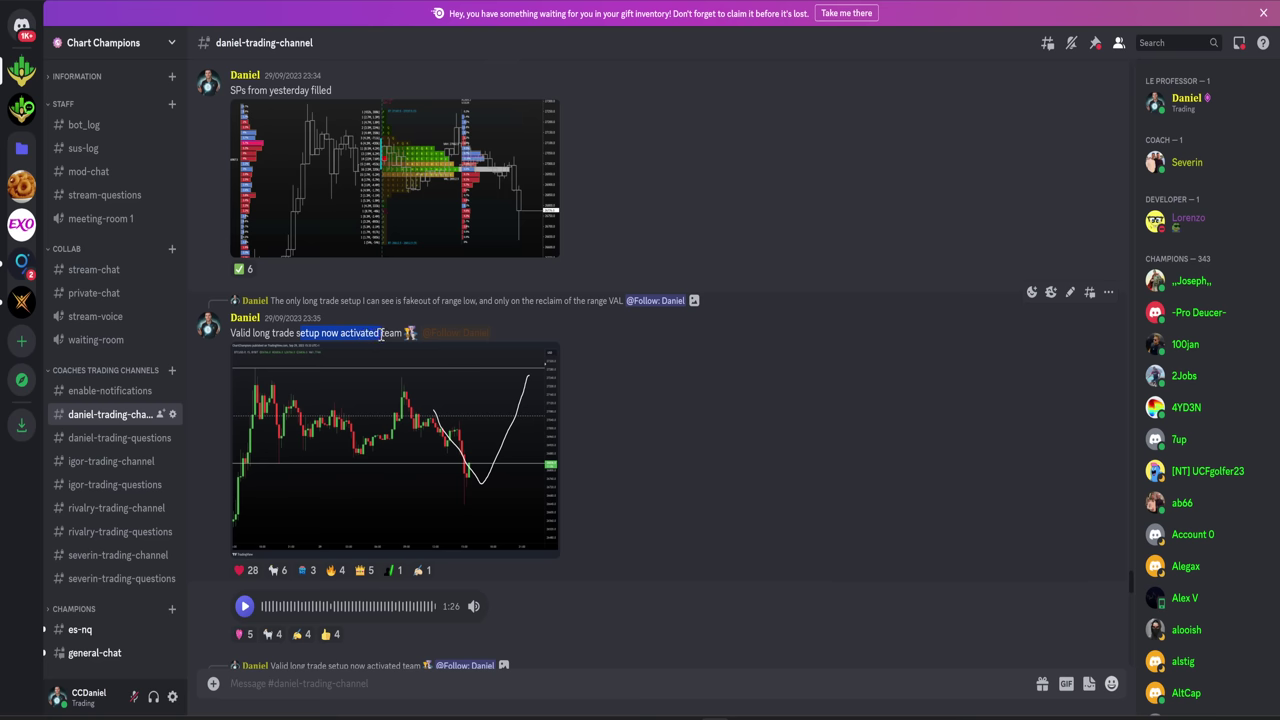
mouse_move(530, 398)
key("alt+Tab")
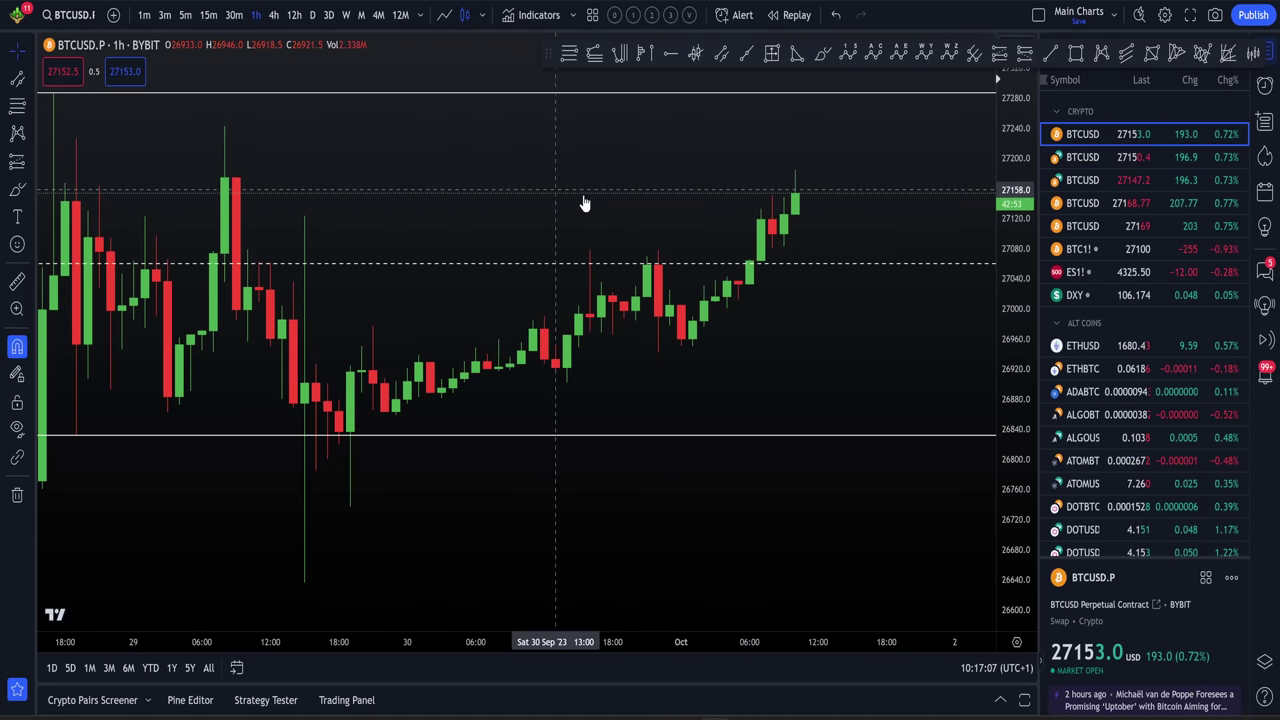
key("alt+Tab")
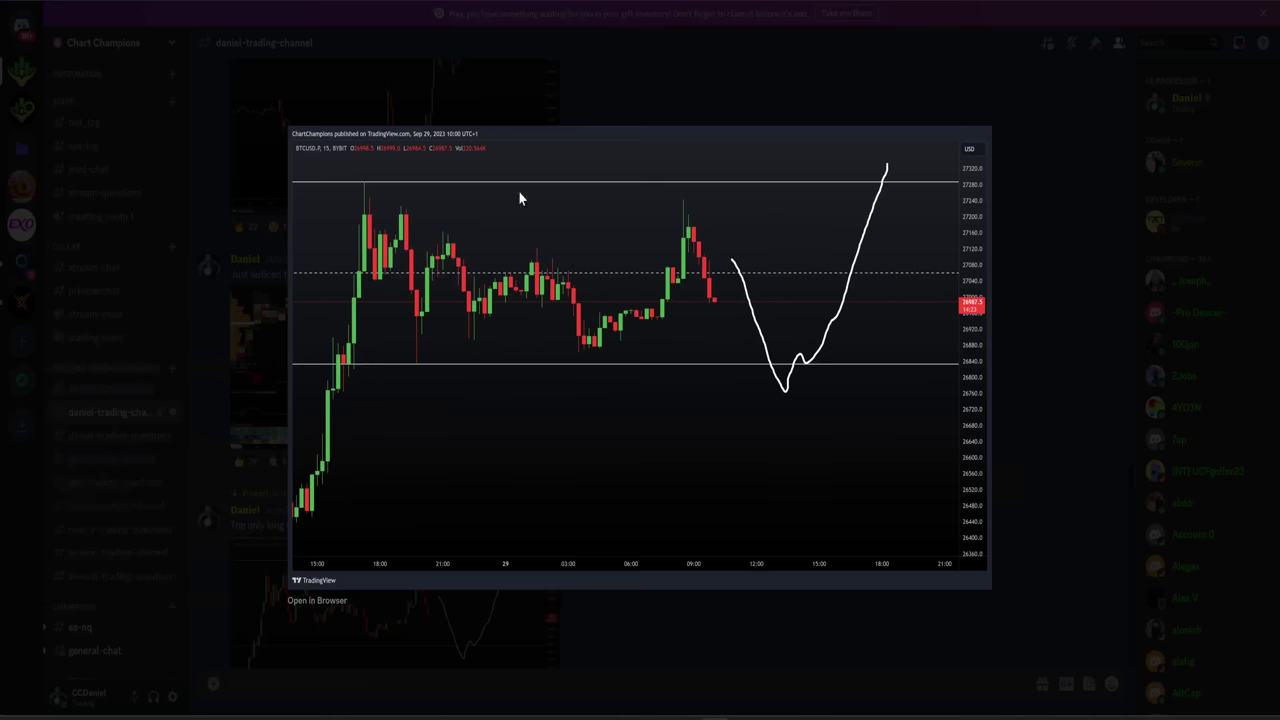
left_click(1058, 378)
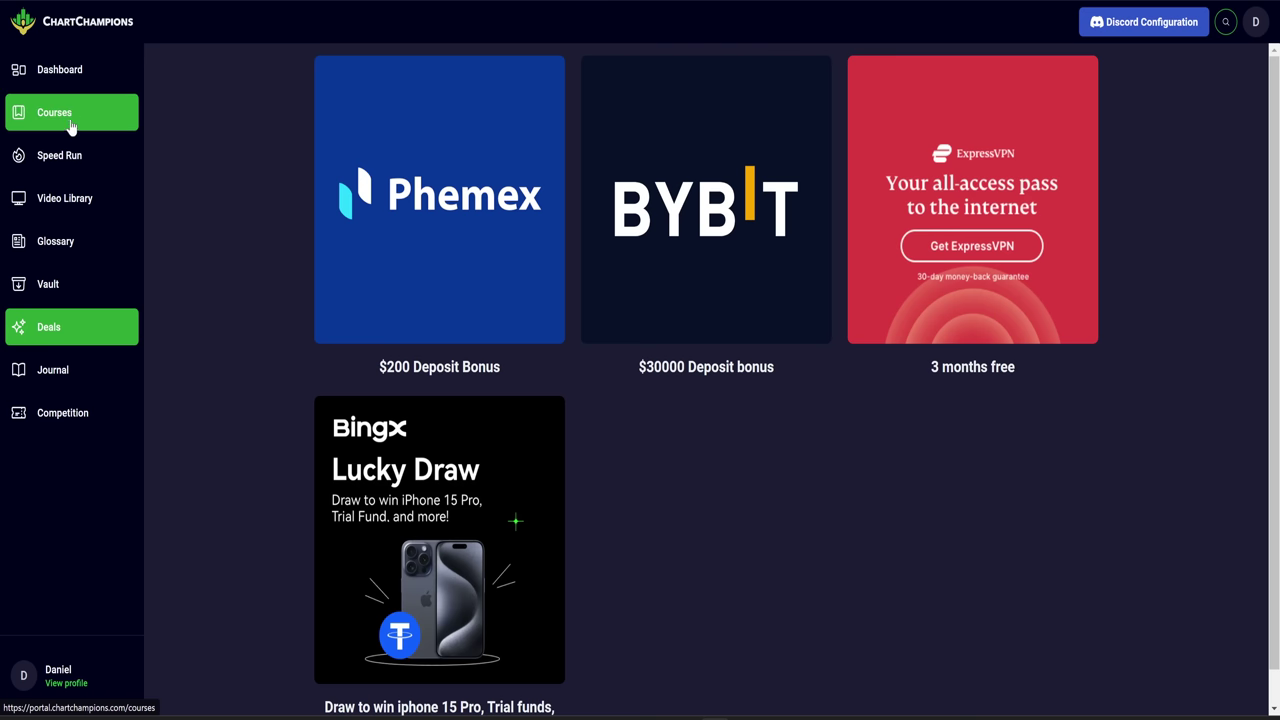
Open Video Library from the sidebar and scroll down past the rows to Champions Stream and Live Trading.
left_click(66, 208)
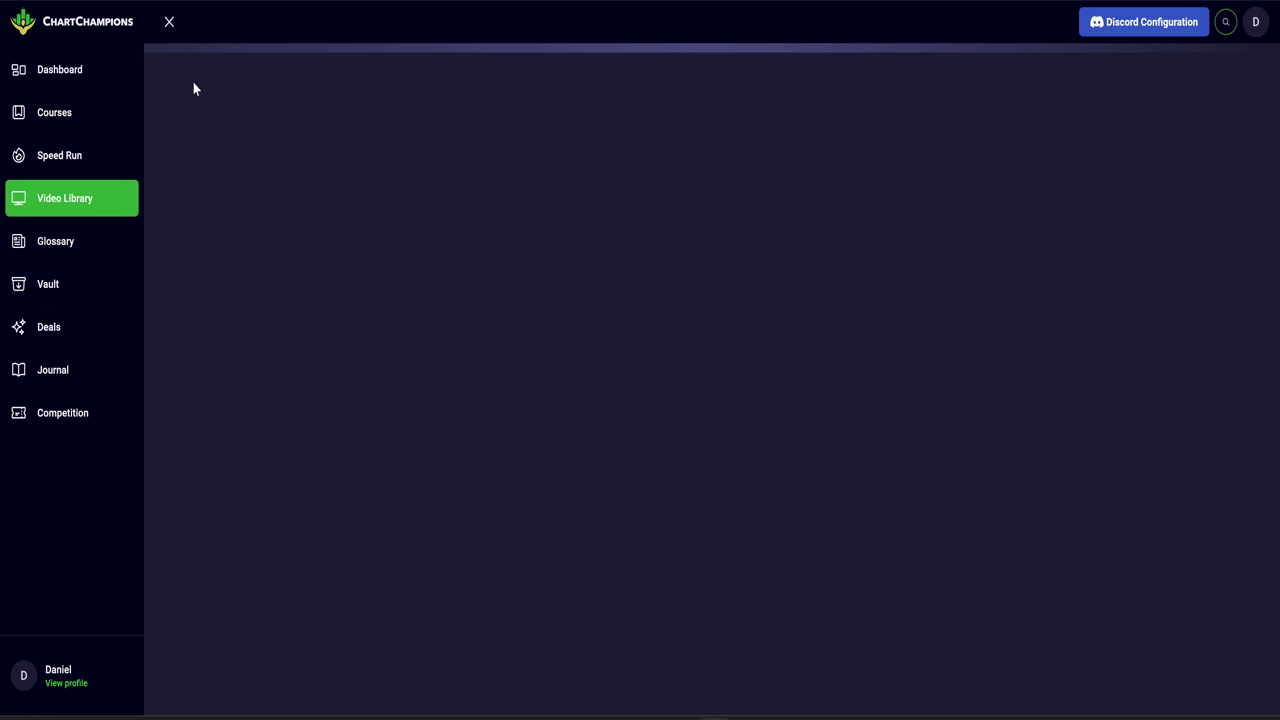
scroll(330, 338, "down", 2)
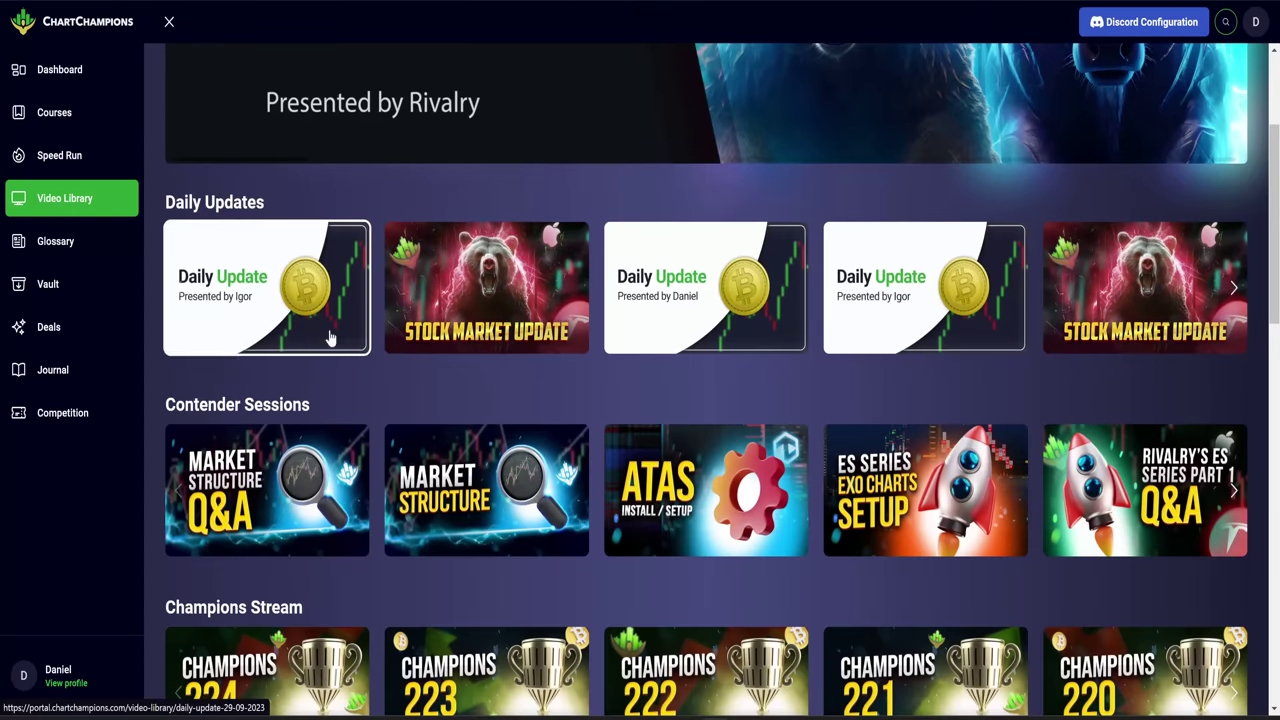
scroll(330, 338, "down", 2)
scroll(298, 343, "down", 1)
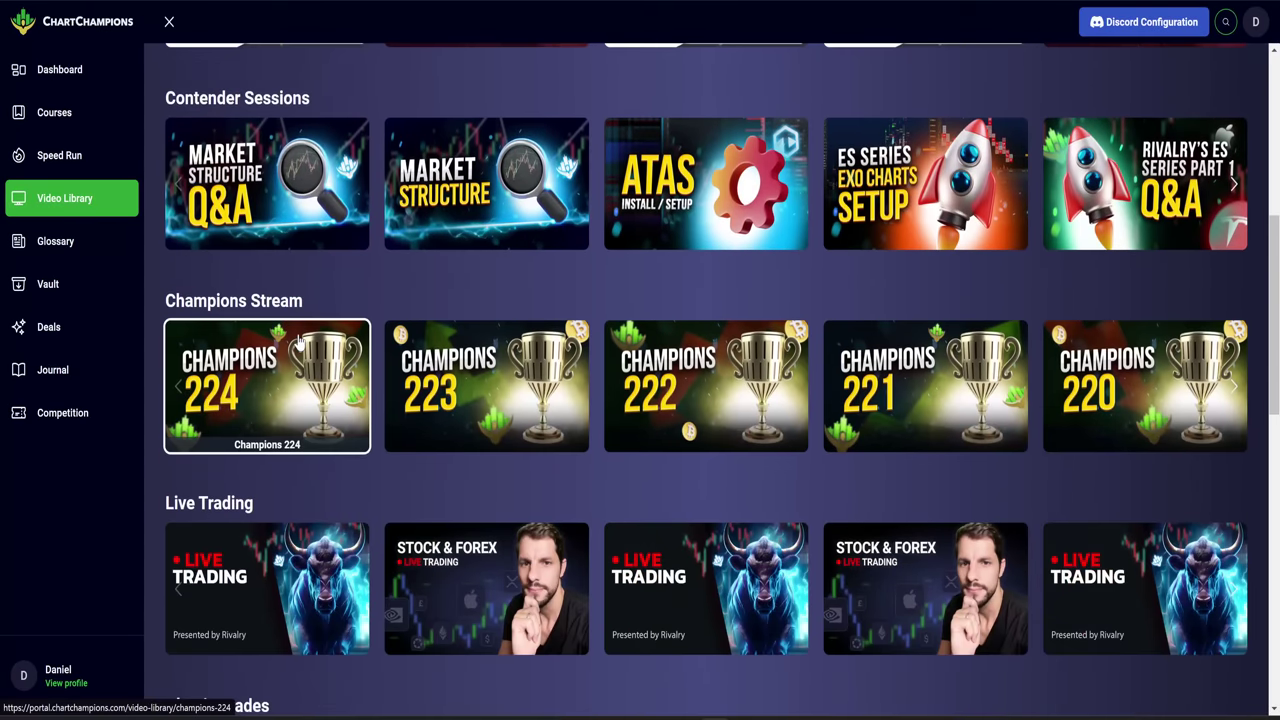
scroll(265, 308, "down", 1)
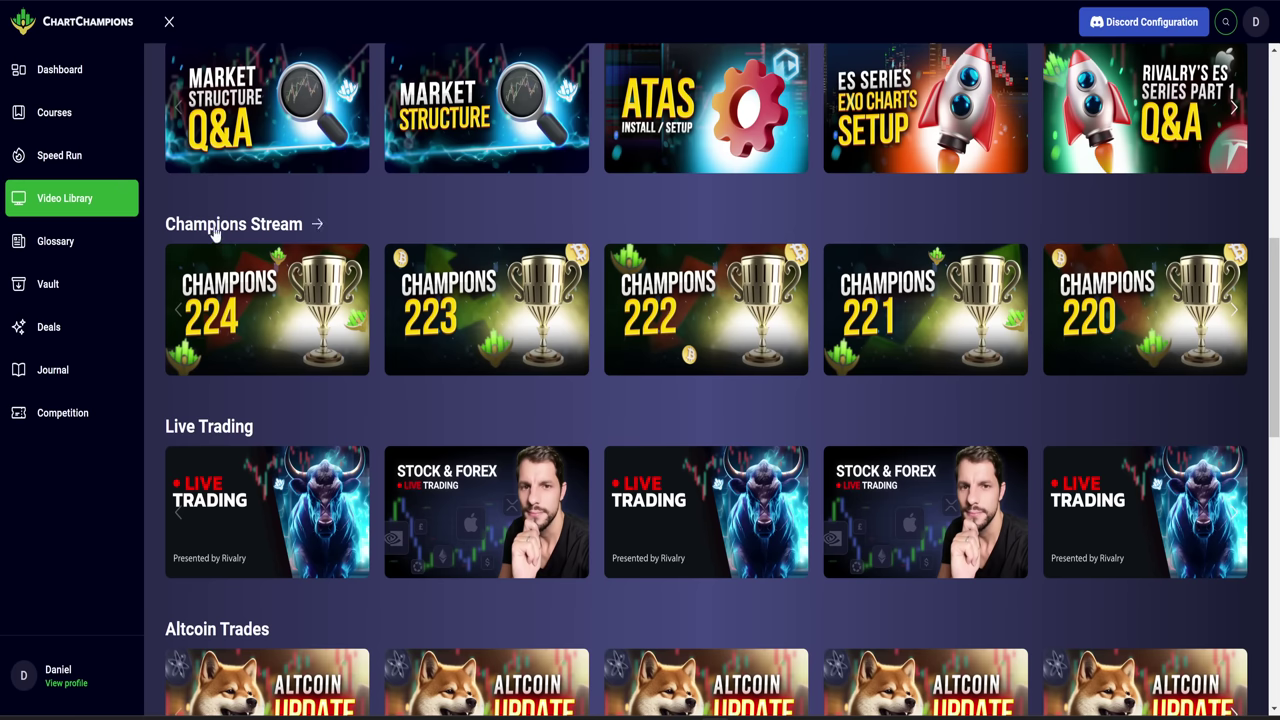
scroll(205, 229, "down", 4)
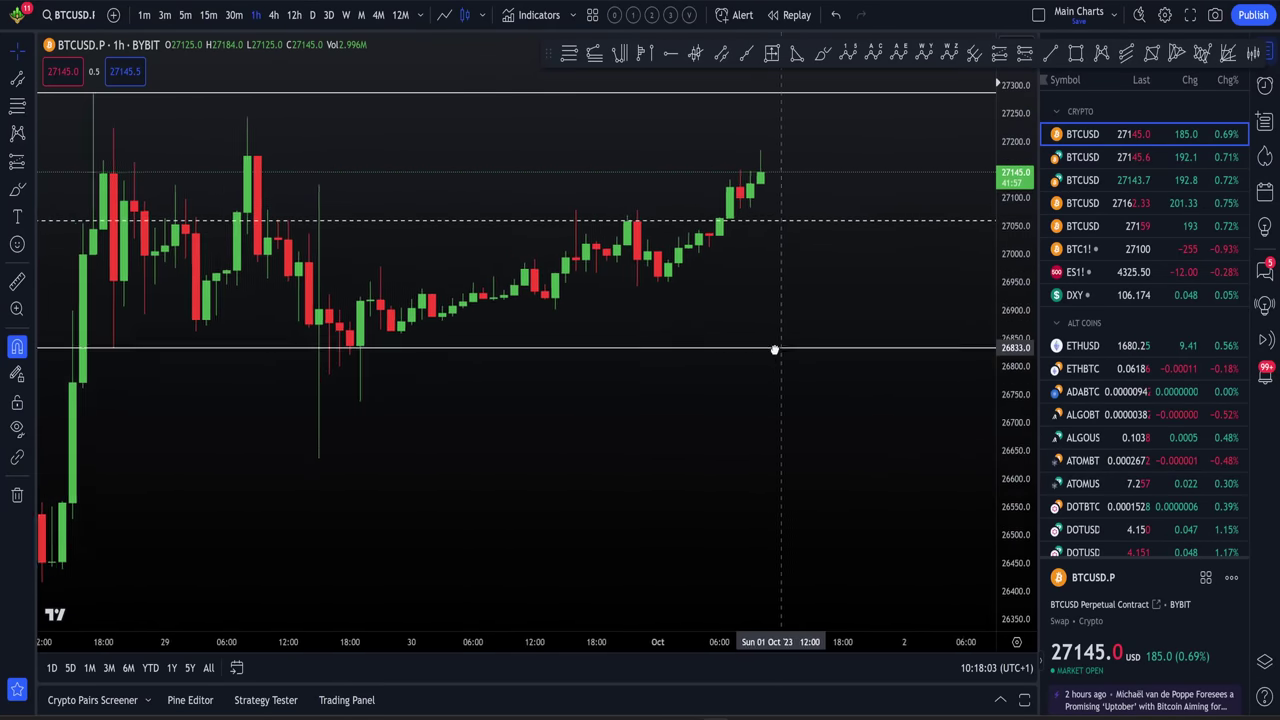
scroll(774, 350, "up", 2)
scroll(743, 354, "up", 2)
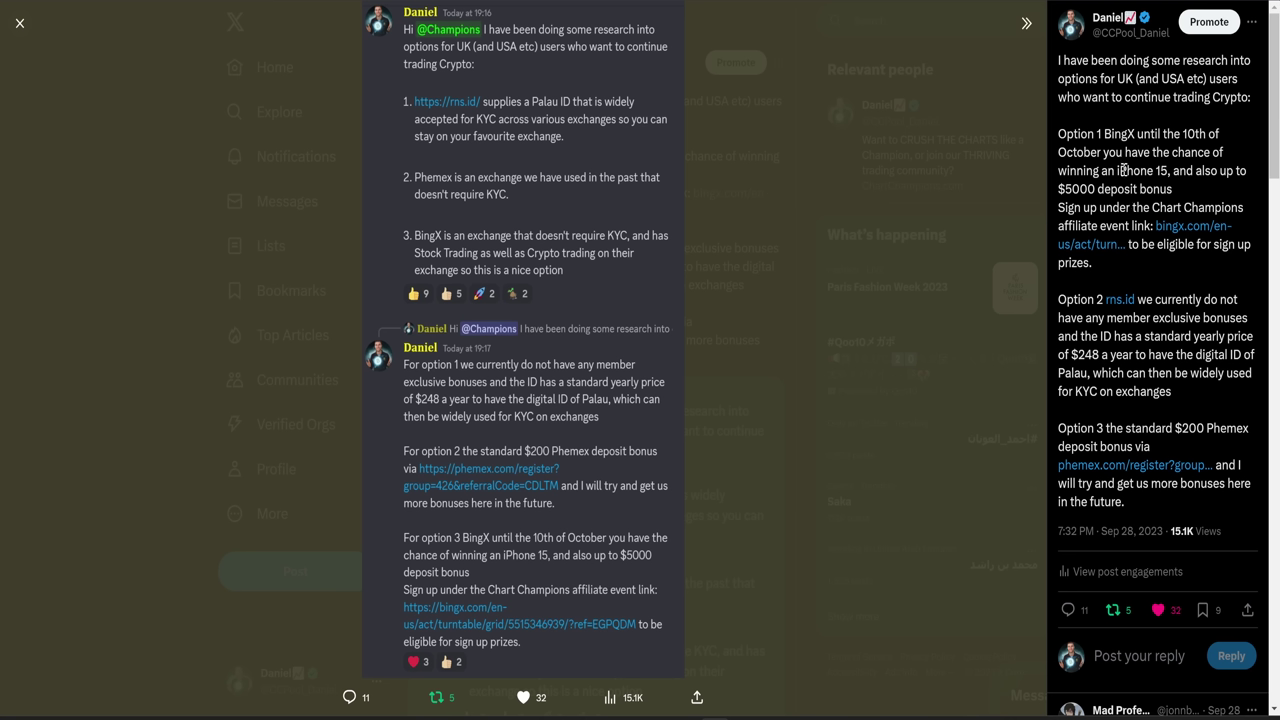
left_click_drag(1122, 170, 1163, 171)
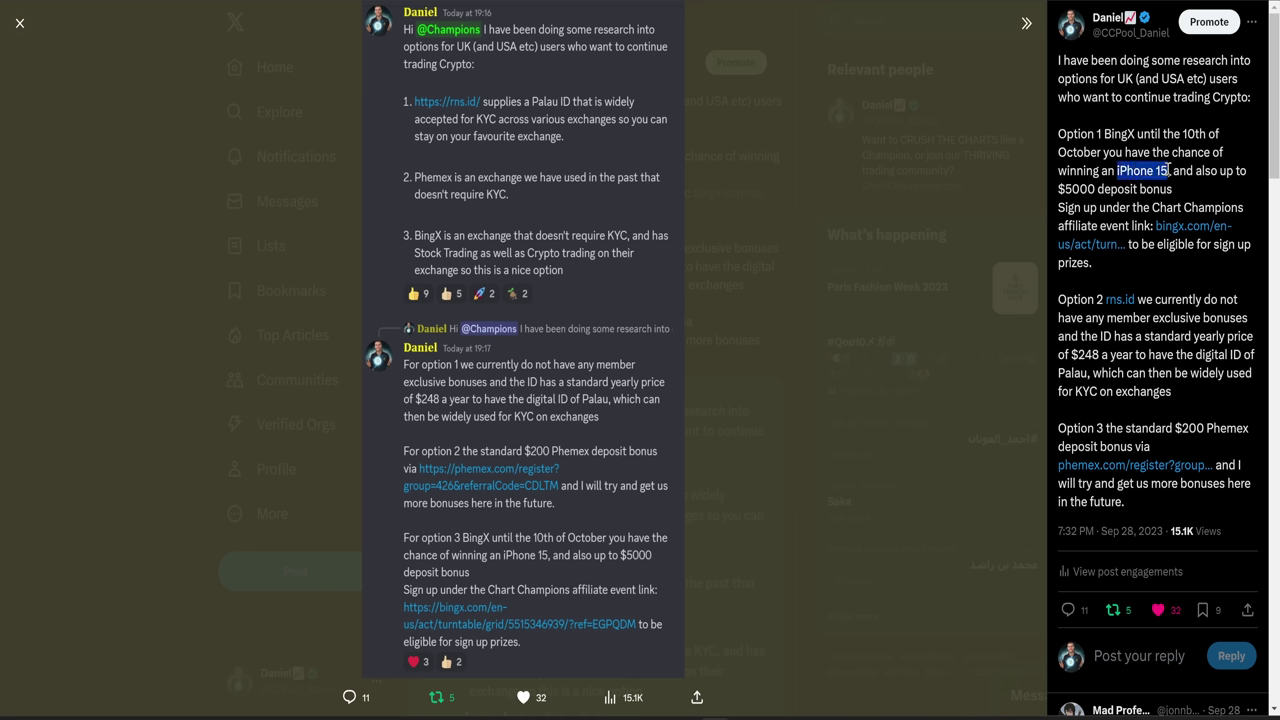
left_click(1168, 170)
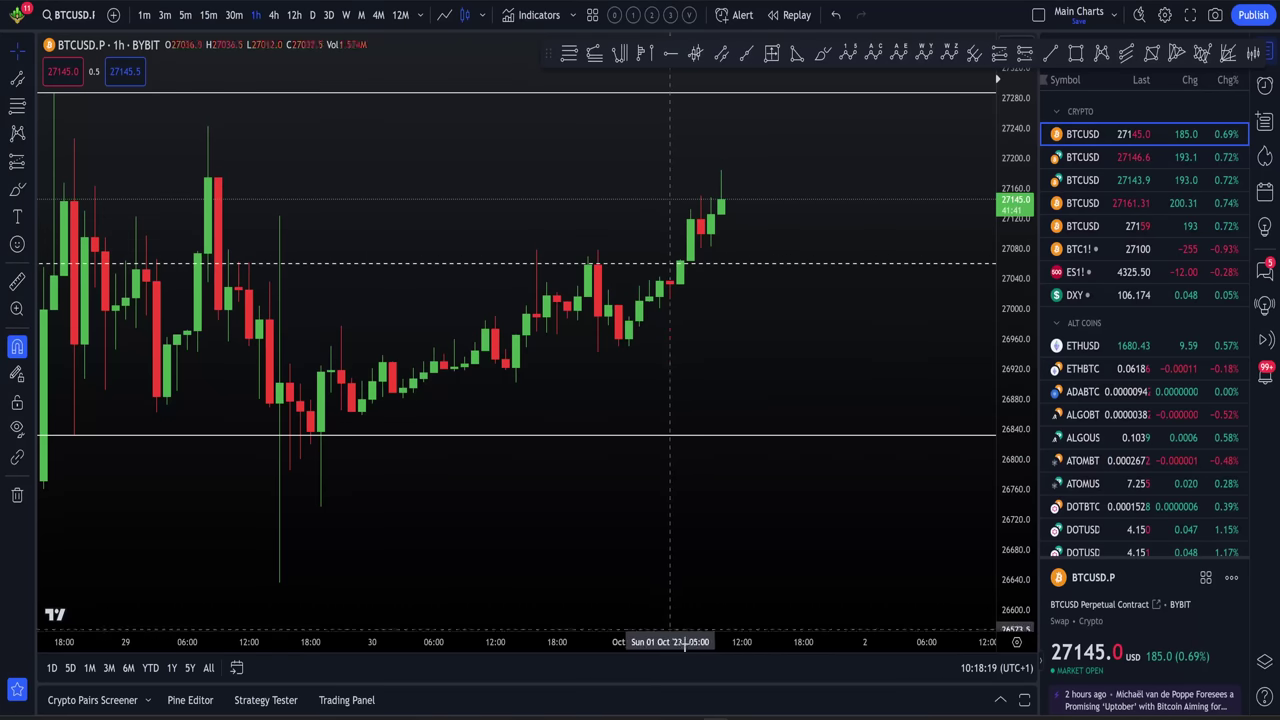